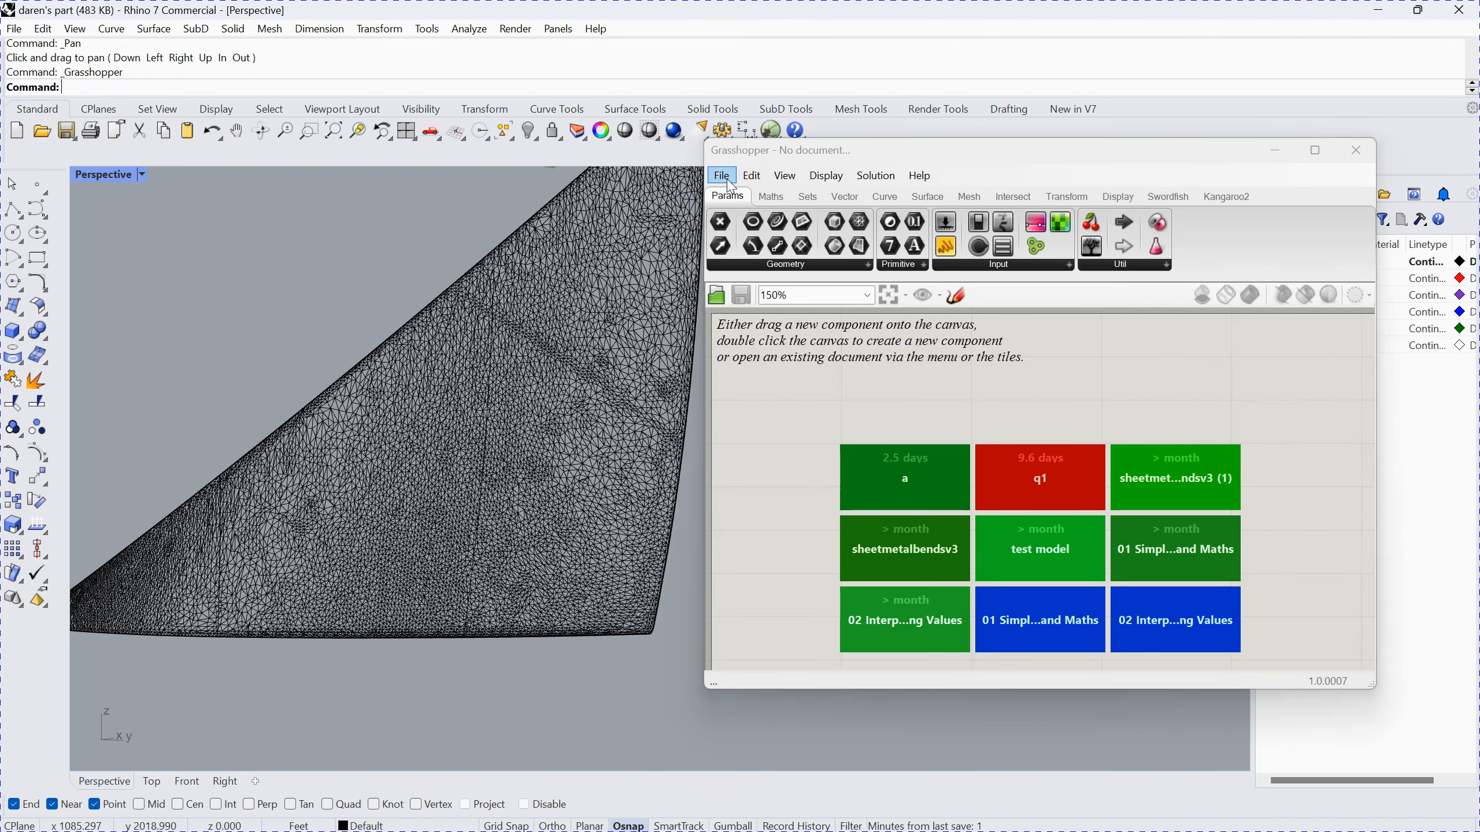
Step: Open Grasshopper's special Components Folder to examine the installed unfold plug-in files, and close it again
click(721, 175)
mouse_move(840, 470)
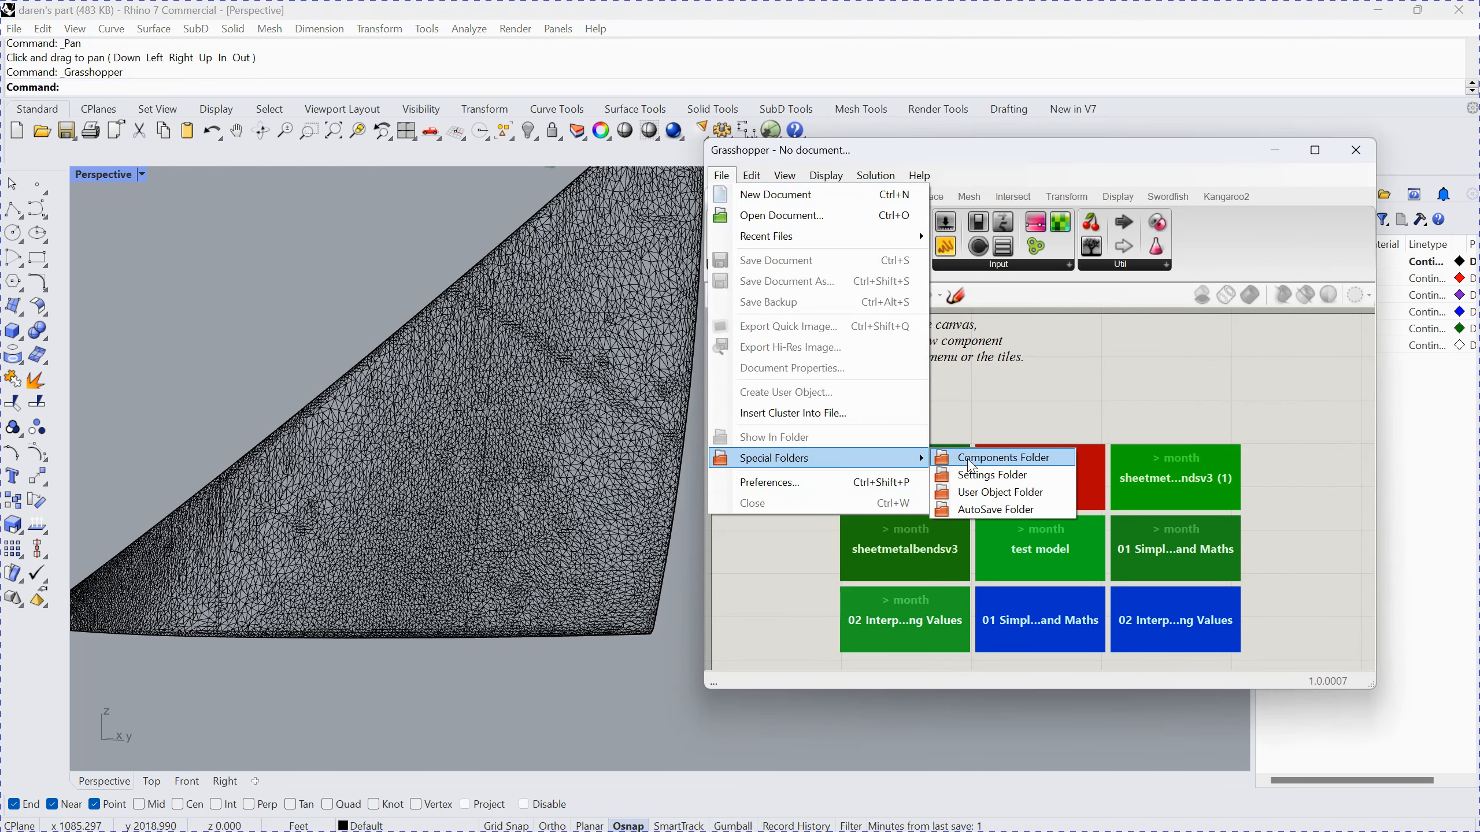
click(990, 459)
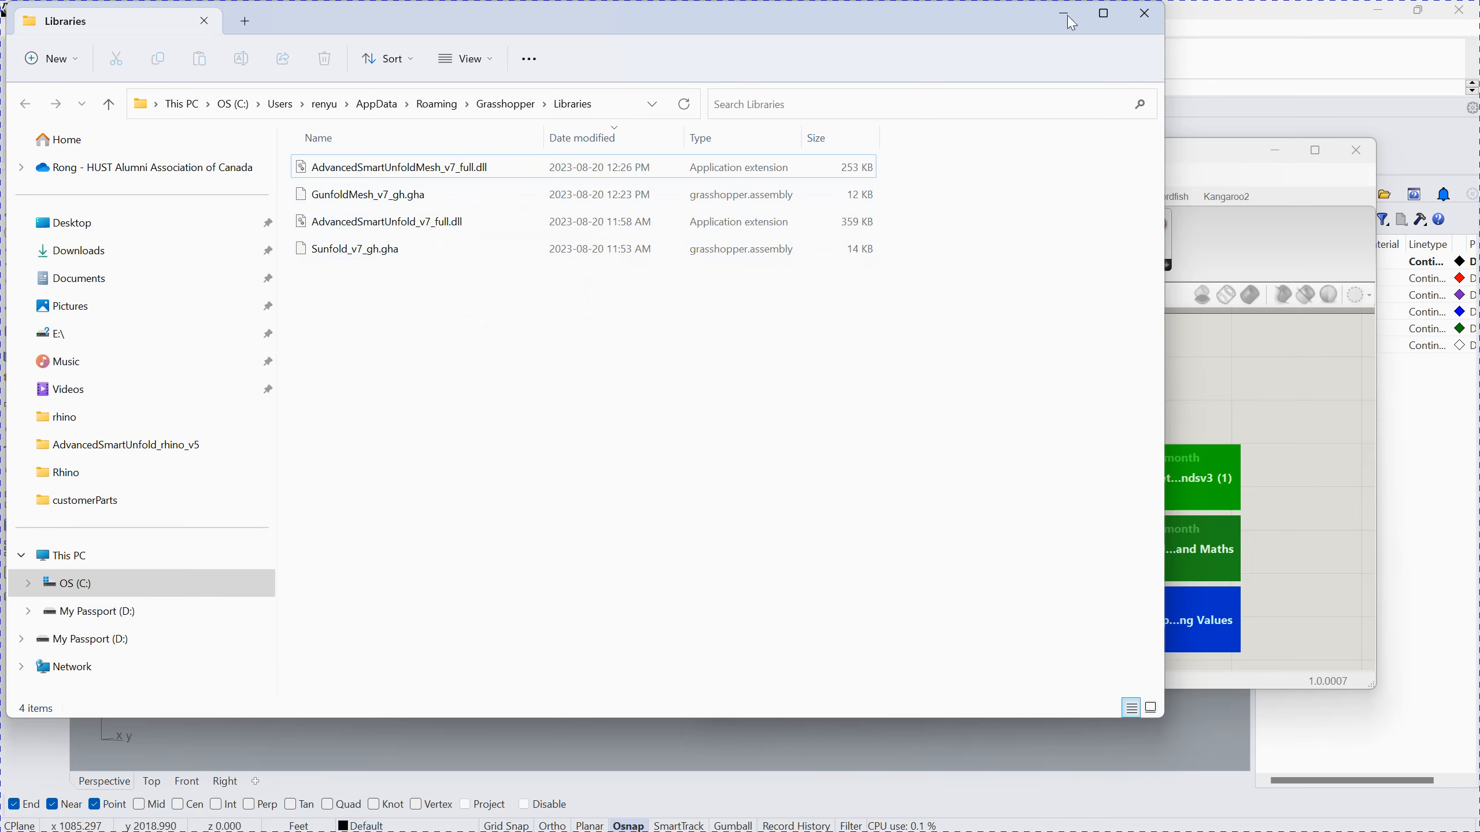
click(1134, 17)
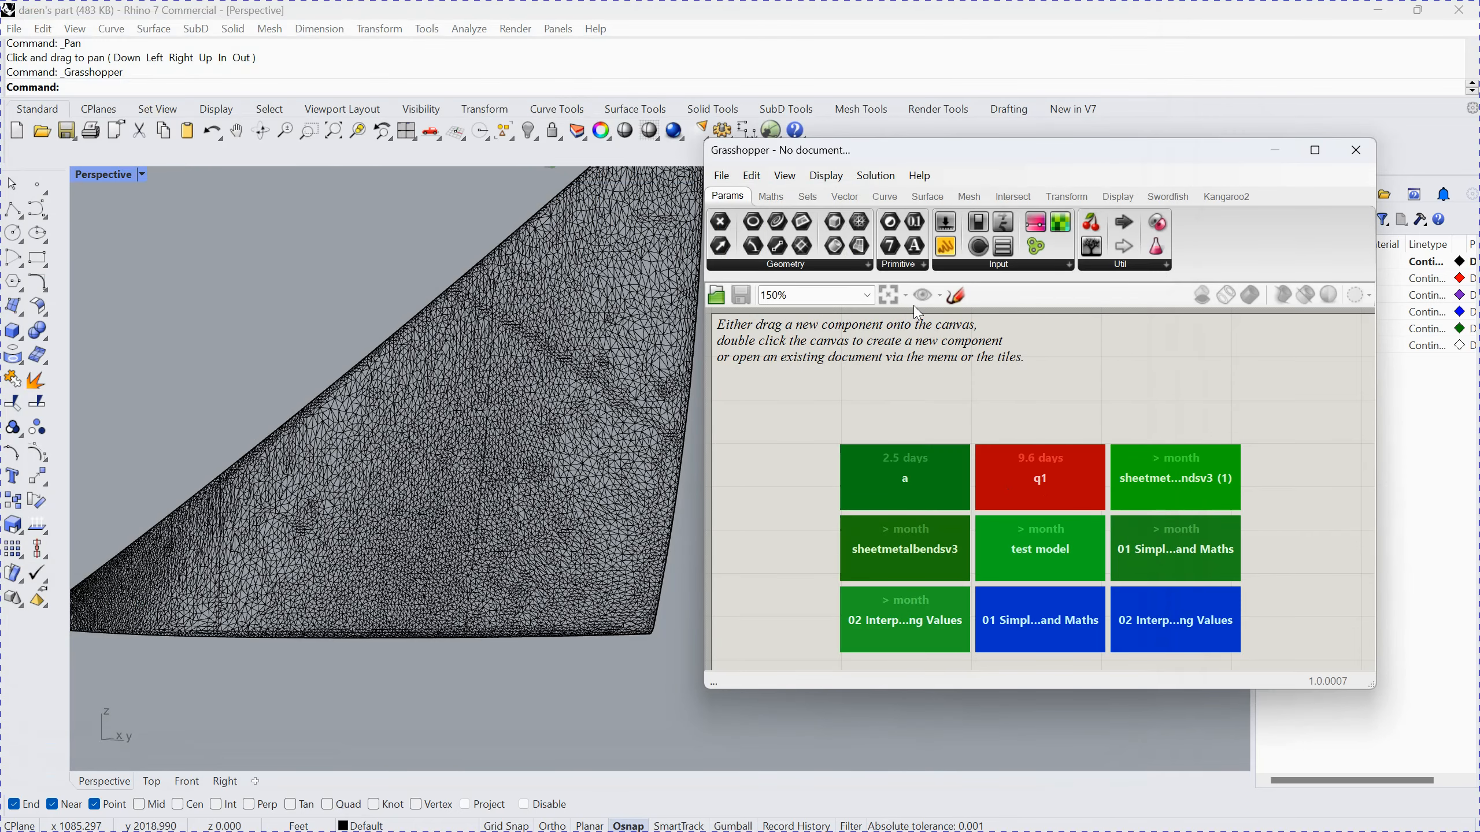
Step: Place the Gunfold Mesh/Brep component from the Surface utilities on the empty Grasshopper canvas
click(929, 201)
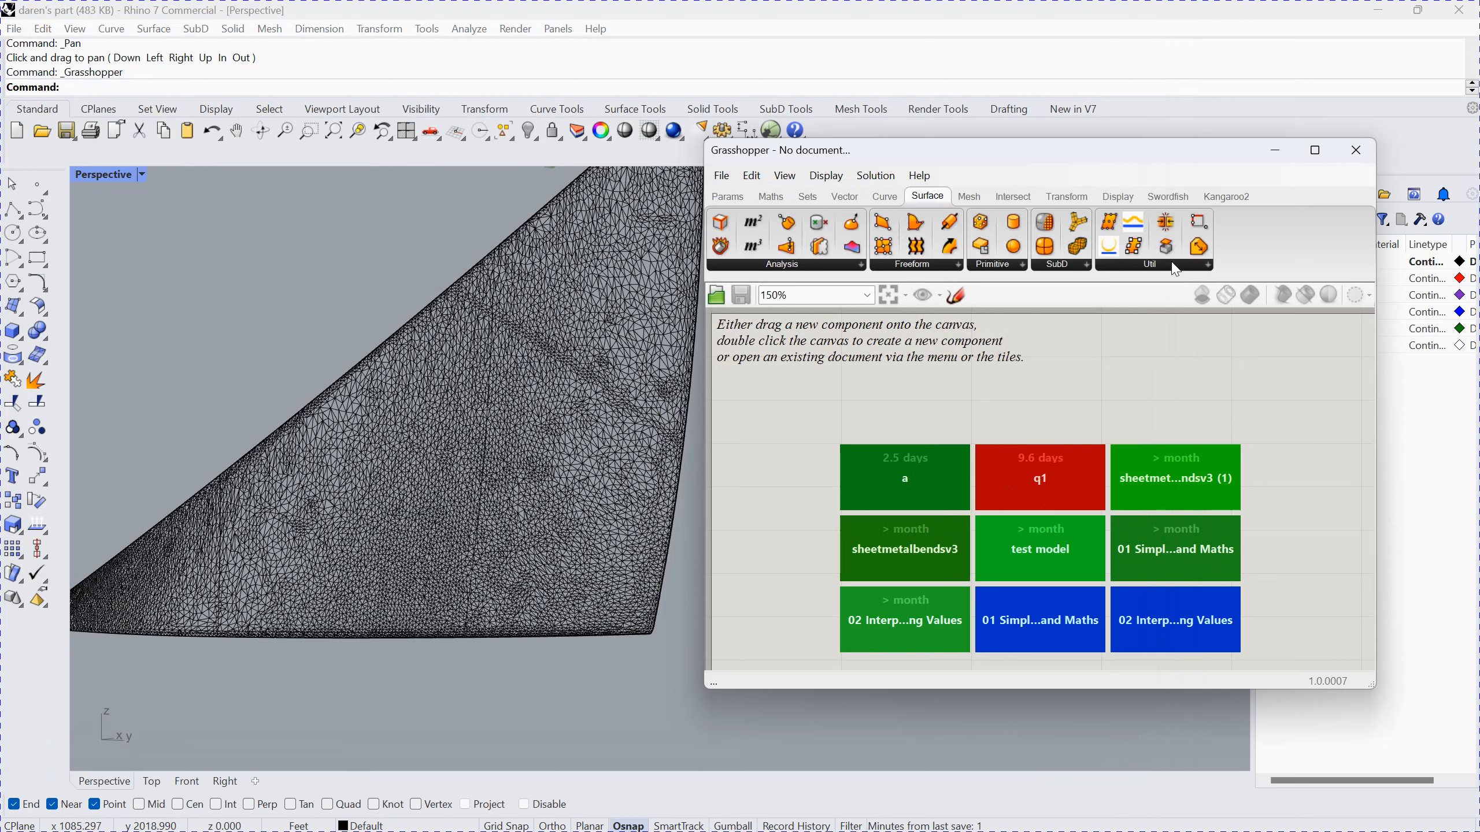
click(1153, 265)
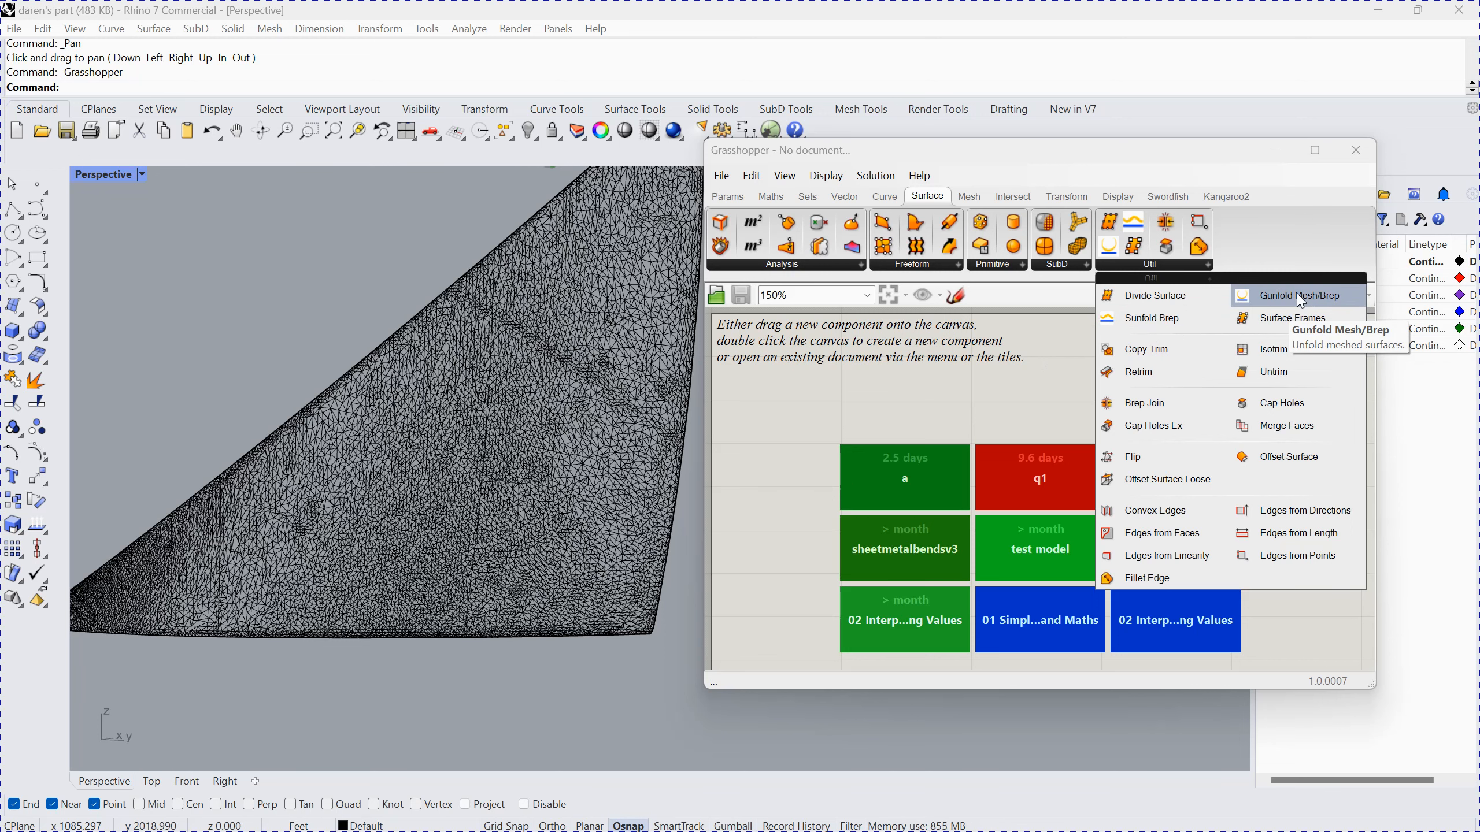
drag(1301, 300, 1101, 438)
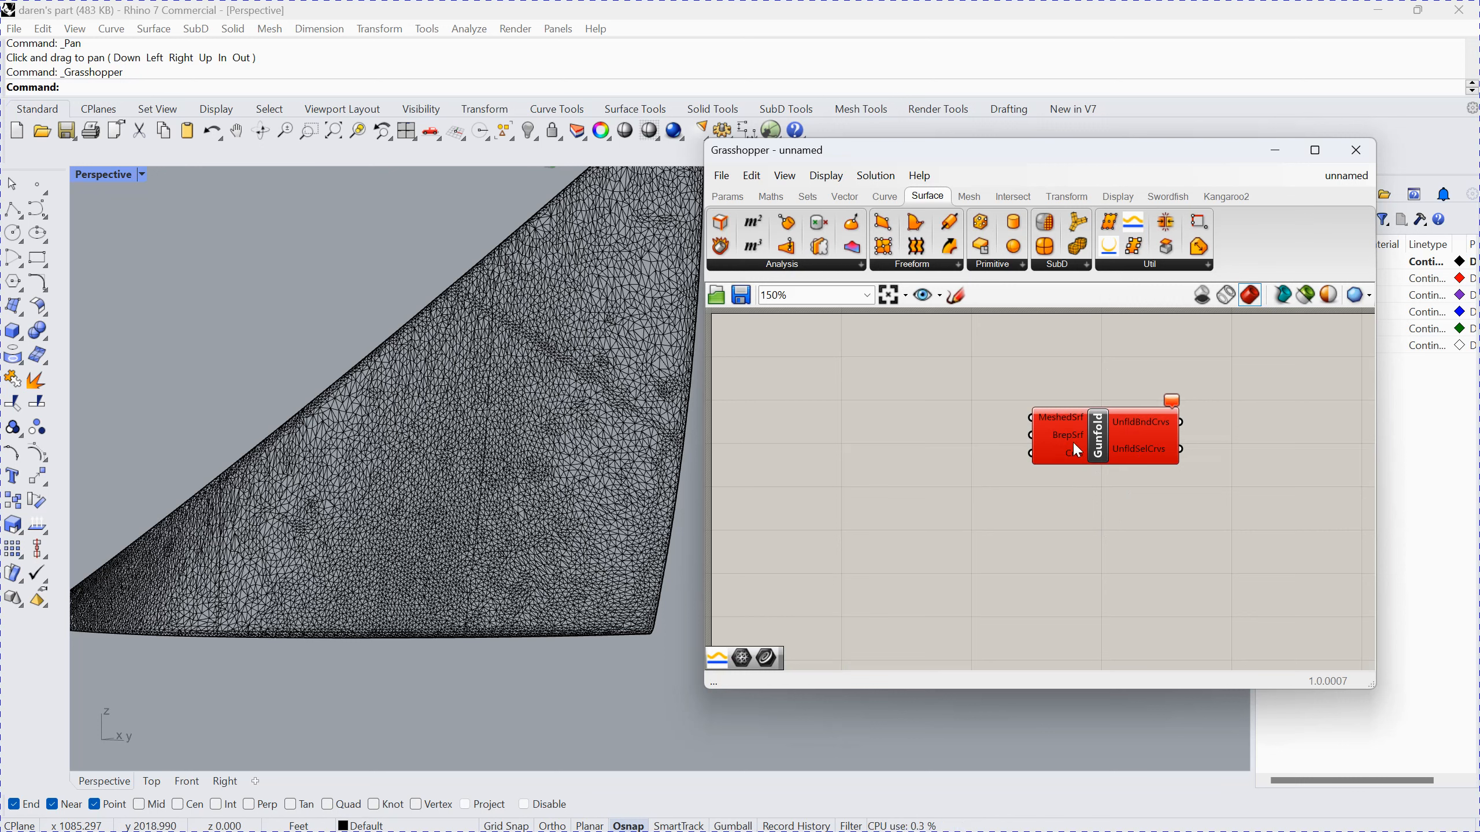
mouse_move(1076, 461)
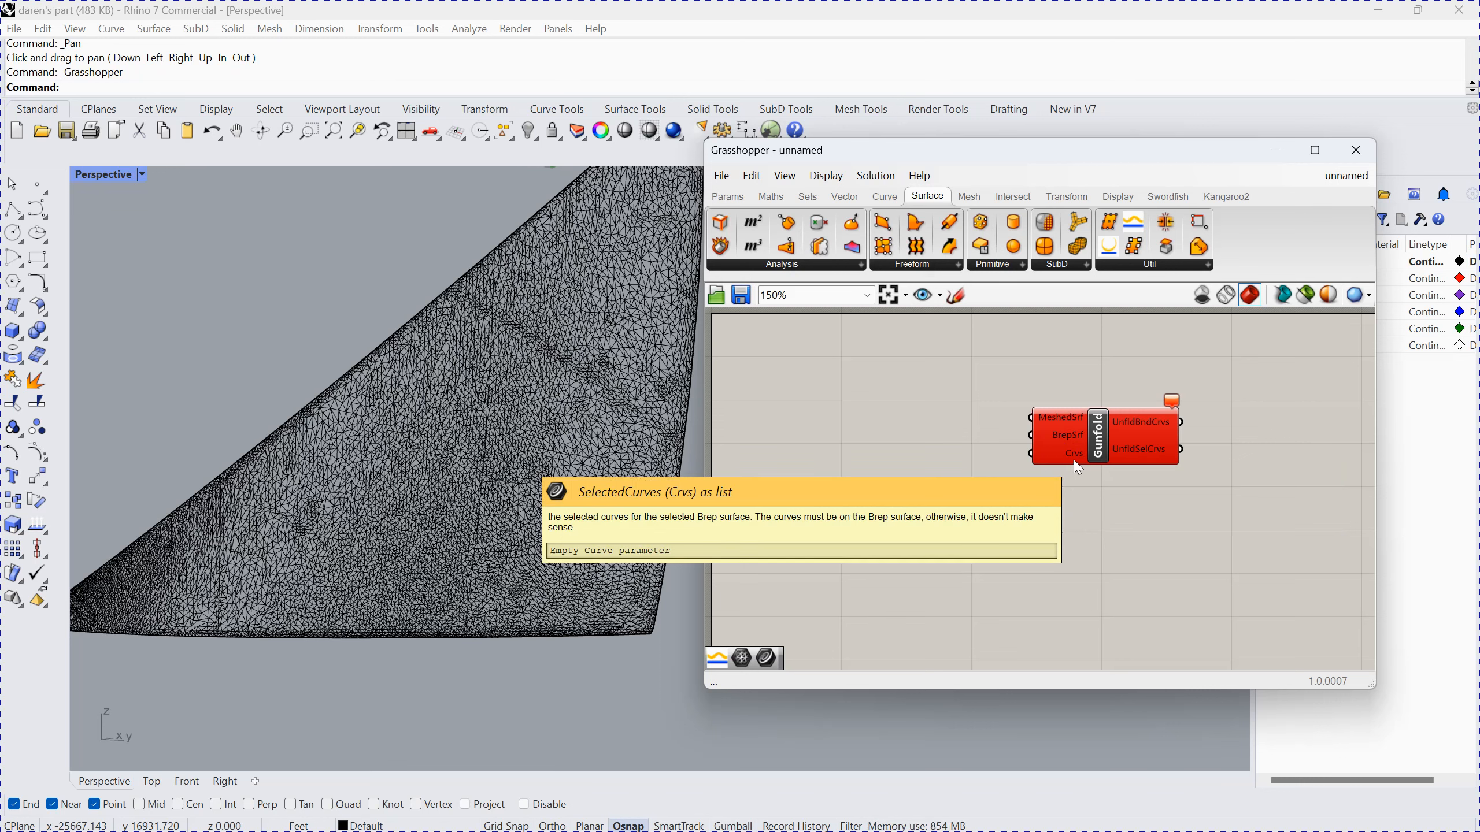
Step: Add a Mesh parameter beside the Gunfold component and set it to reference the triangular meshed surface in the model
click(806, 268)
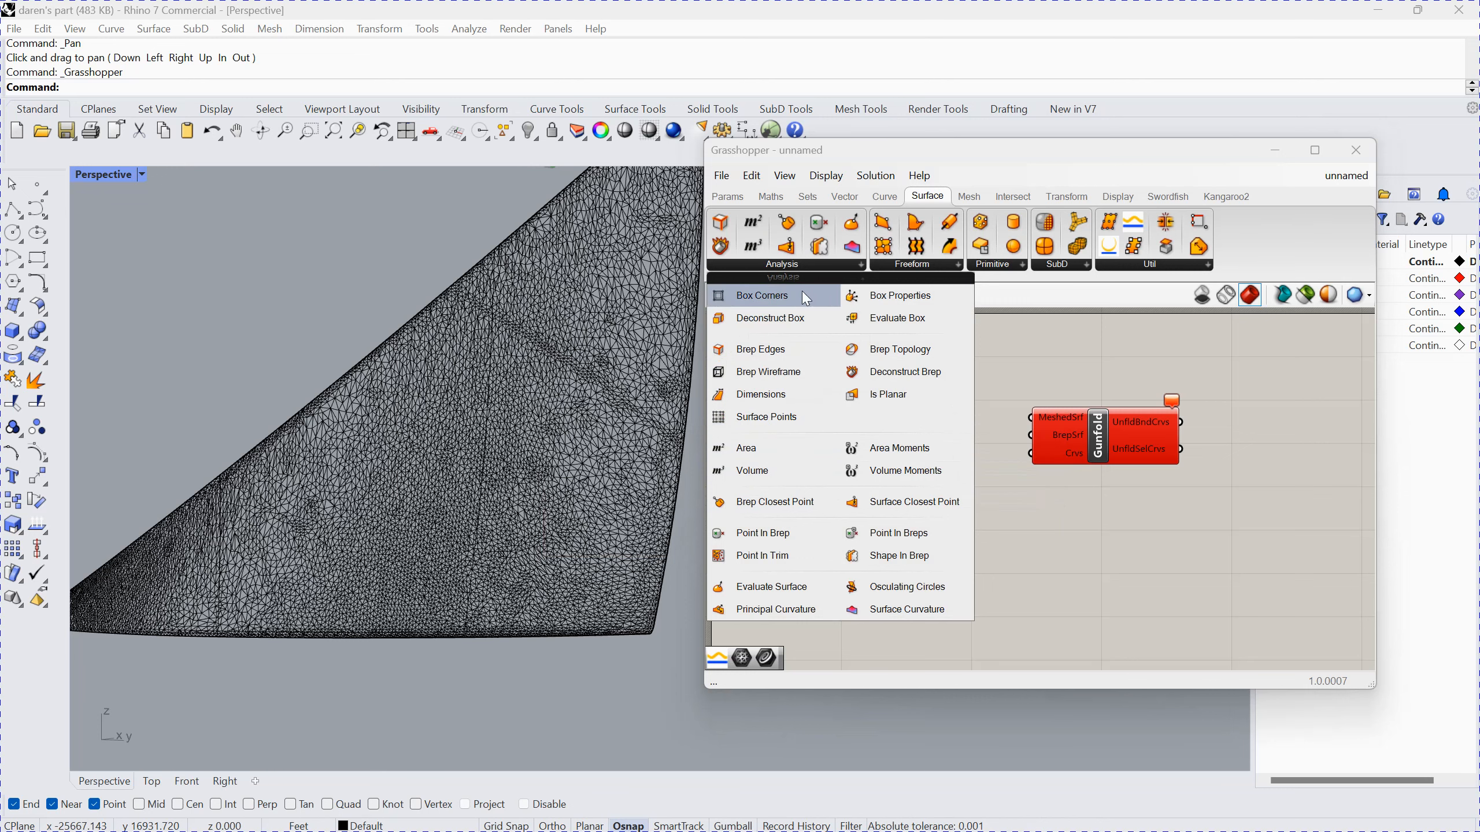
click(735, 196)
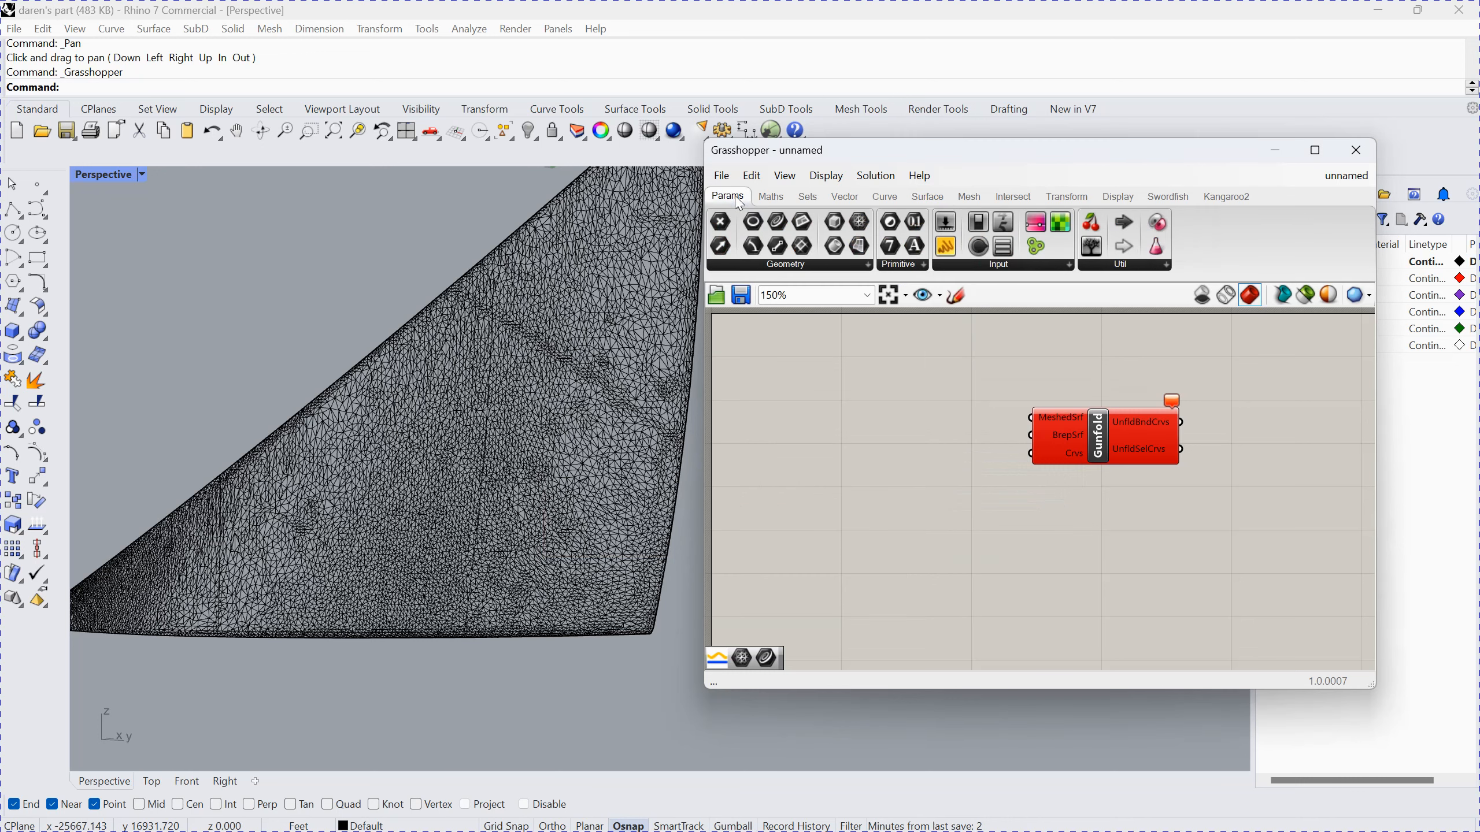
click(782, 269)
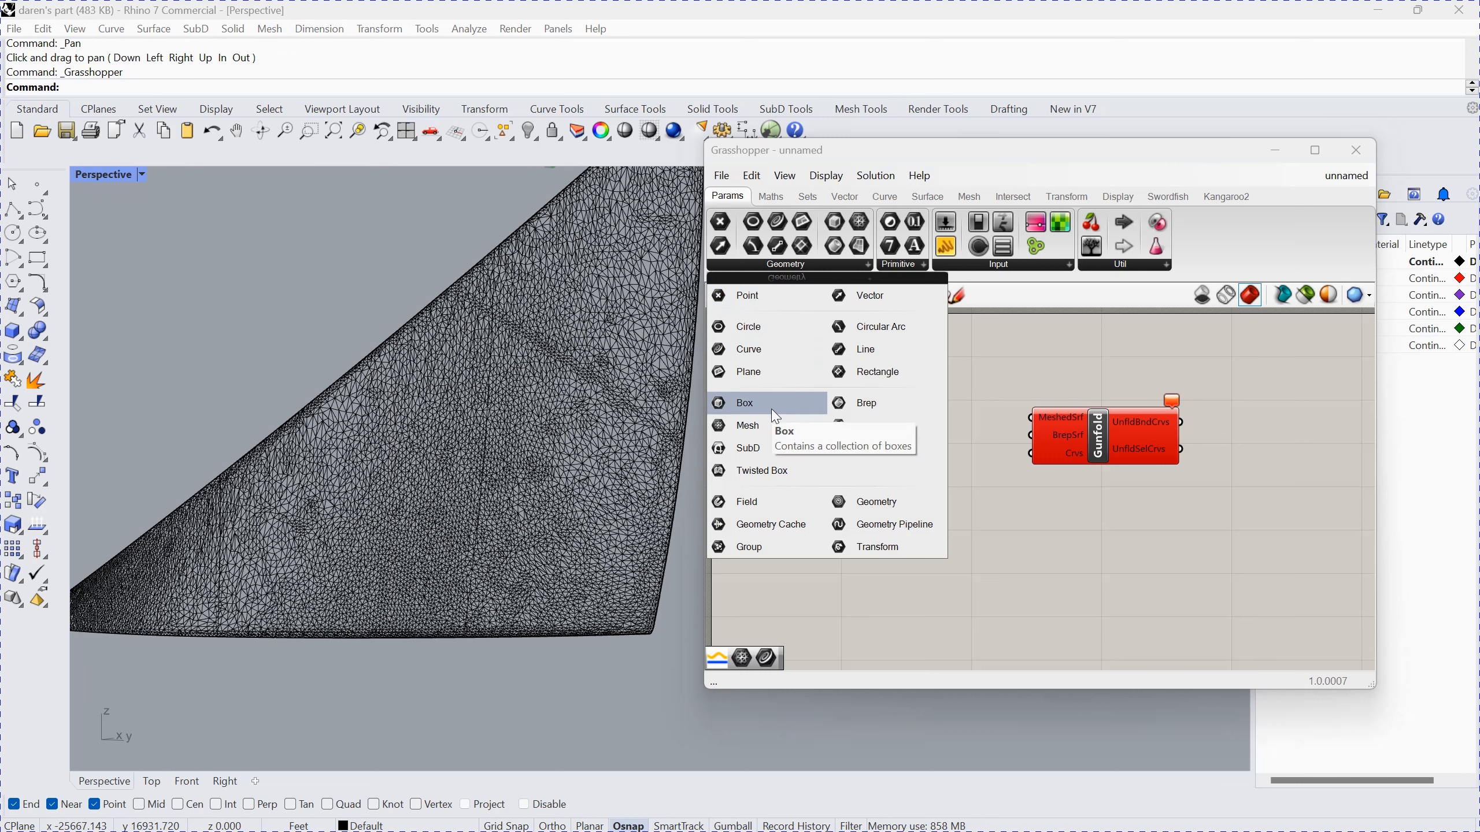
click(762, 426)
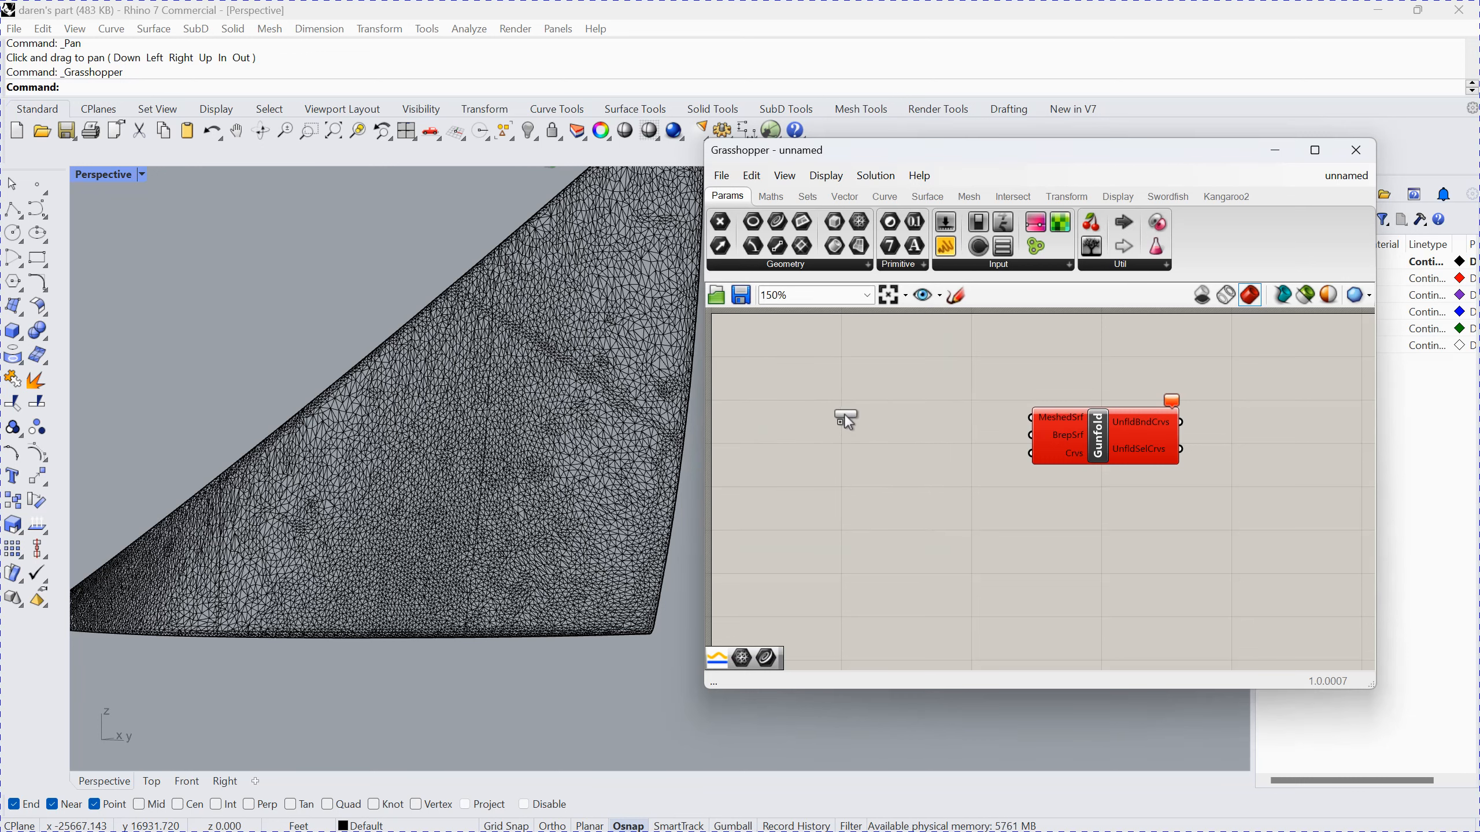
click(844, 414)
right_click(844, 414)
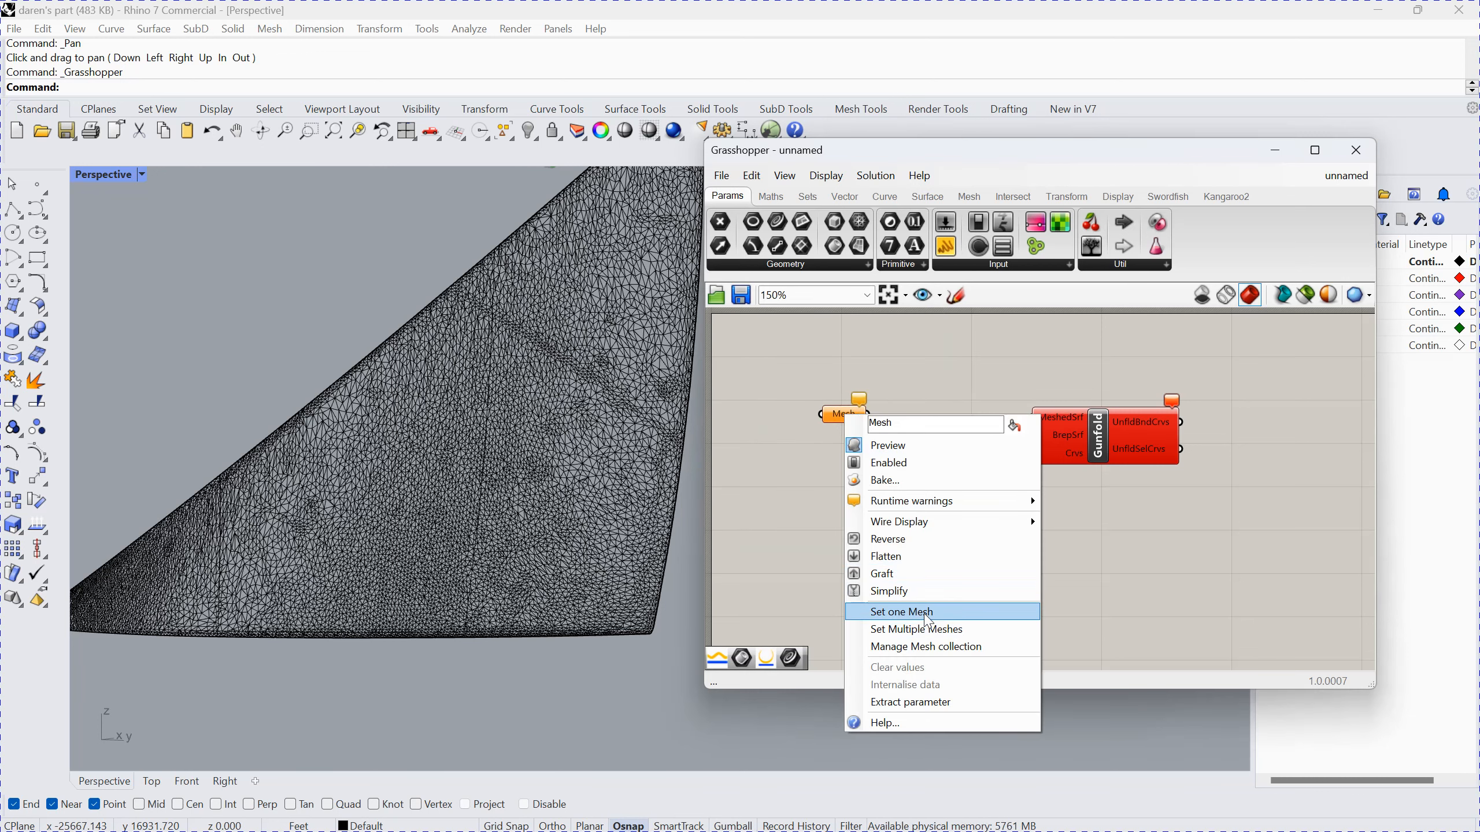
click(903, 611)
click(565, 457)
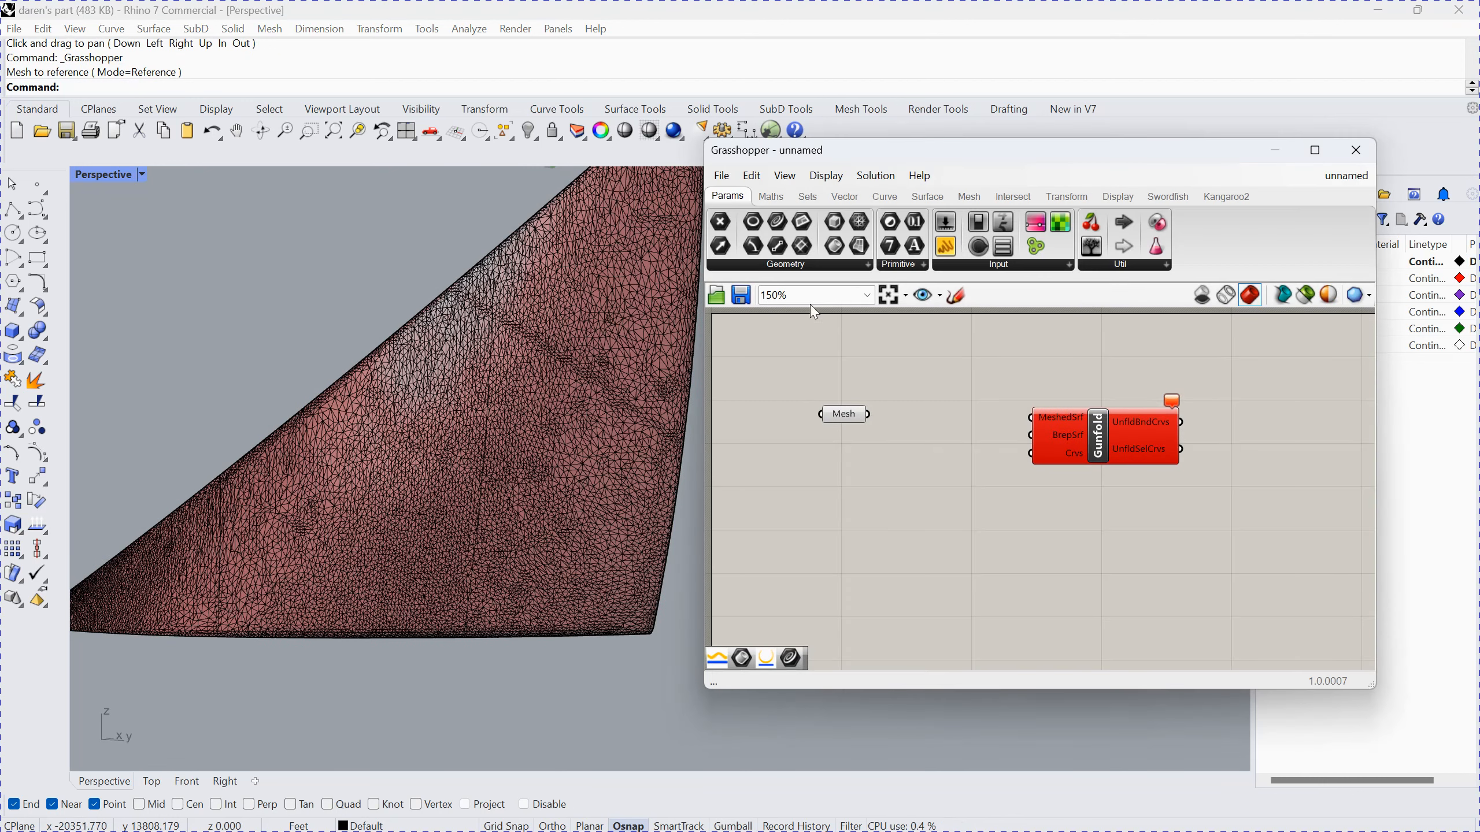
Step: Add a Curve parameter to the canvas below the Mesh parameter
click(786, 263)
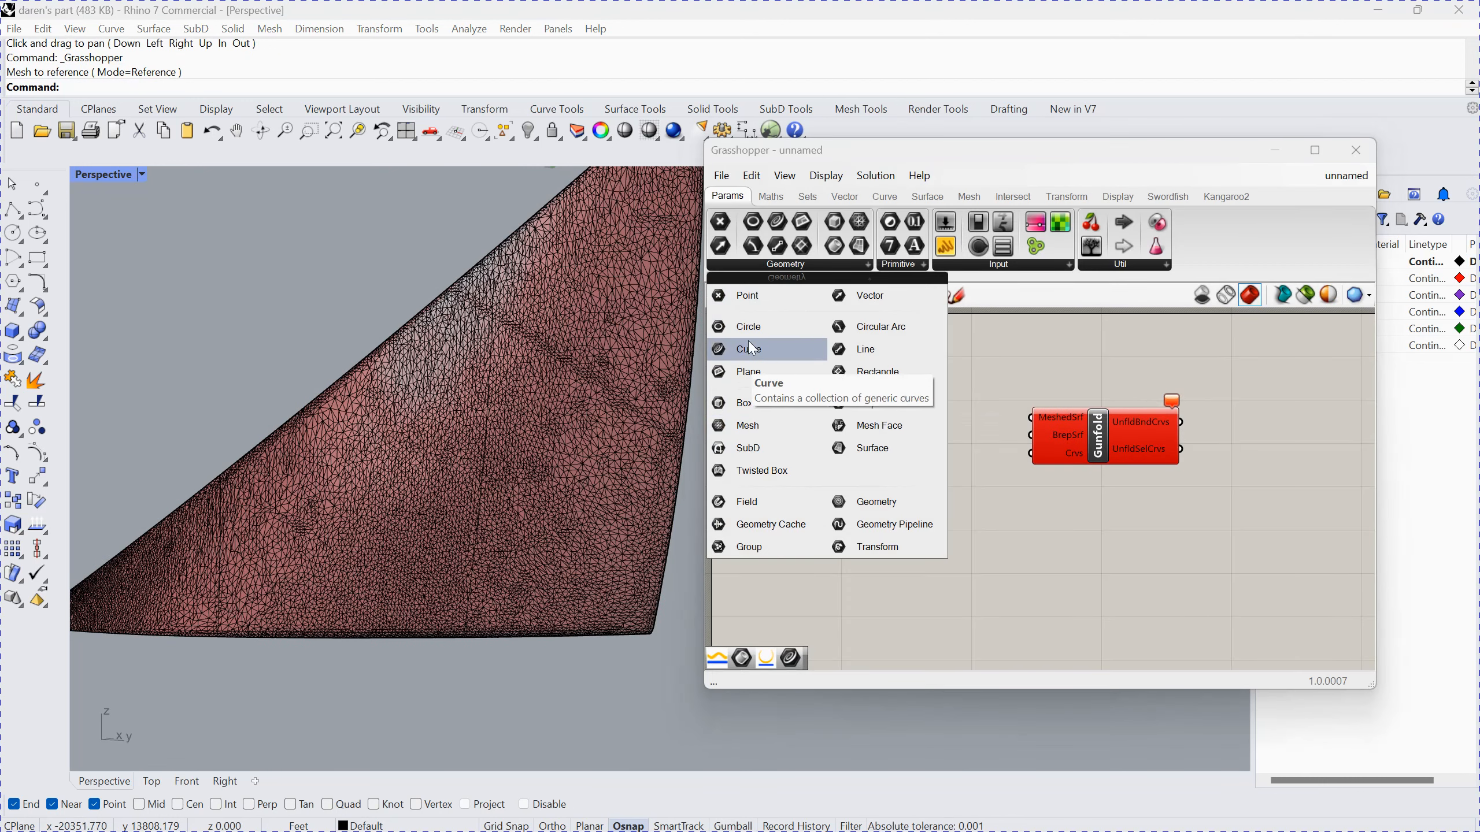
drag(752, 348, 882, 555)
drag(849, 490, 846, 488)
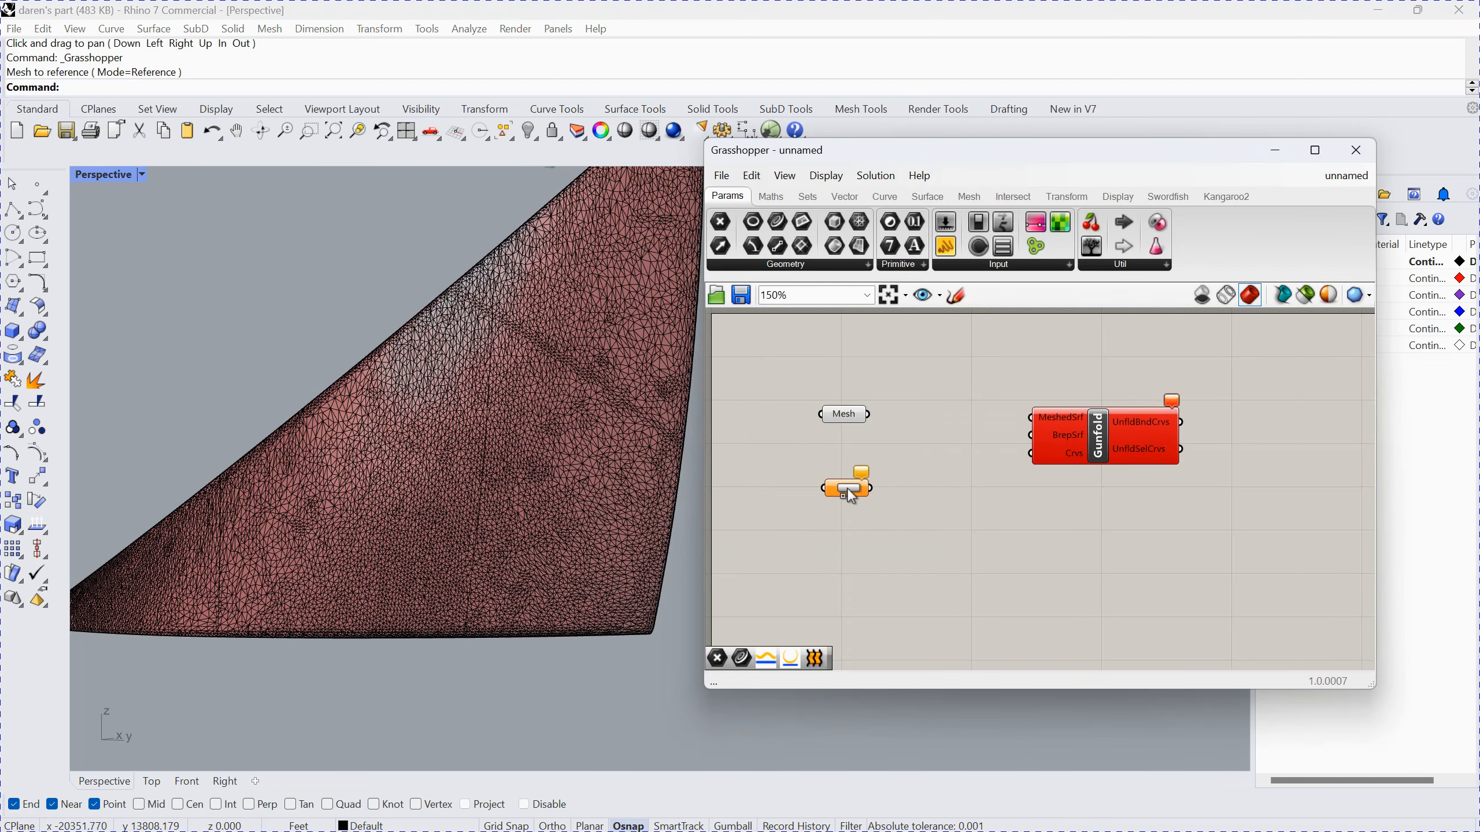
Step: Set the Curve parameter to reference multiple curves, picking the two roughly vertical curves lying on the meshed surface
right_click(846, 487)
click(909, 711)
scroll(463, 465, up, 20)
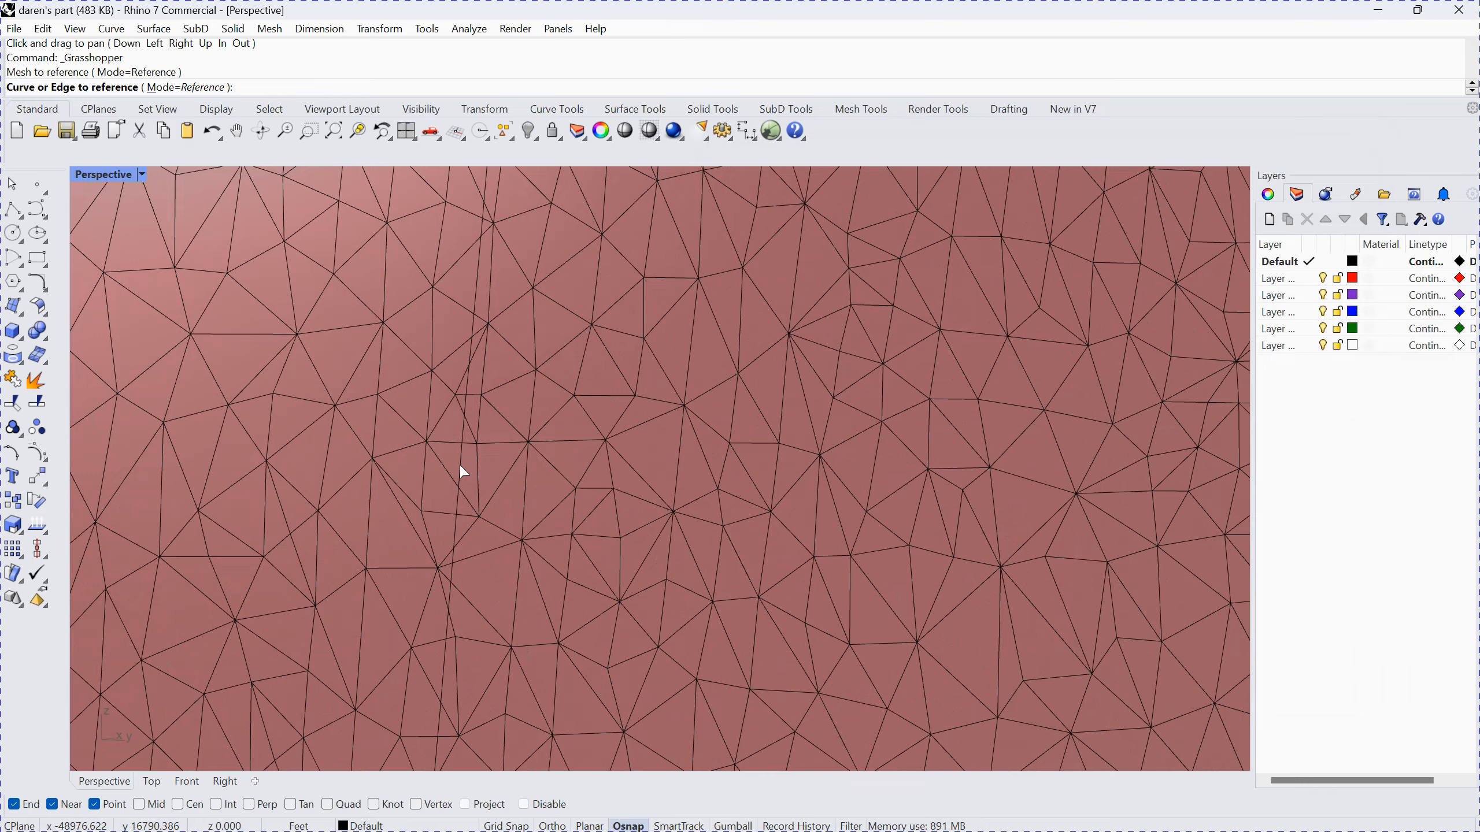
click(459, 465)
scroll(459, 465, down, 10)
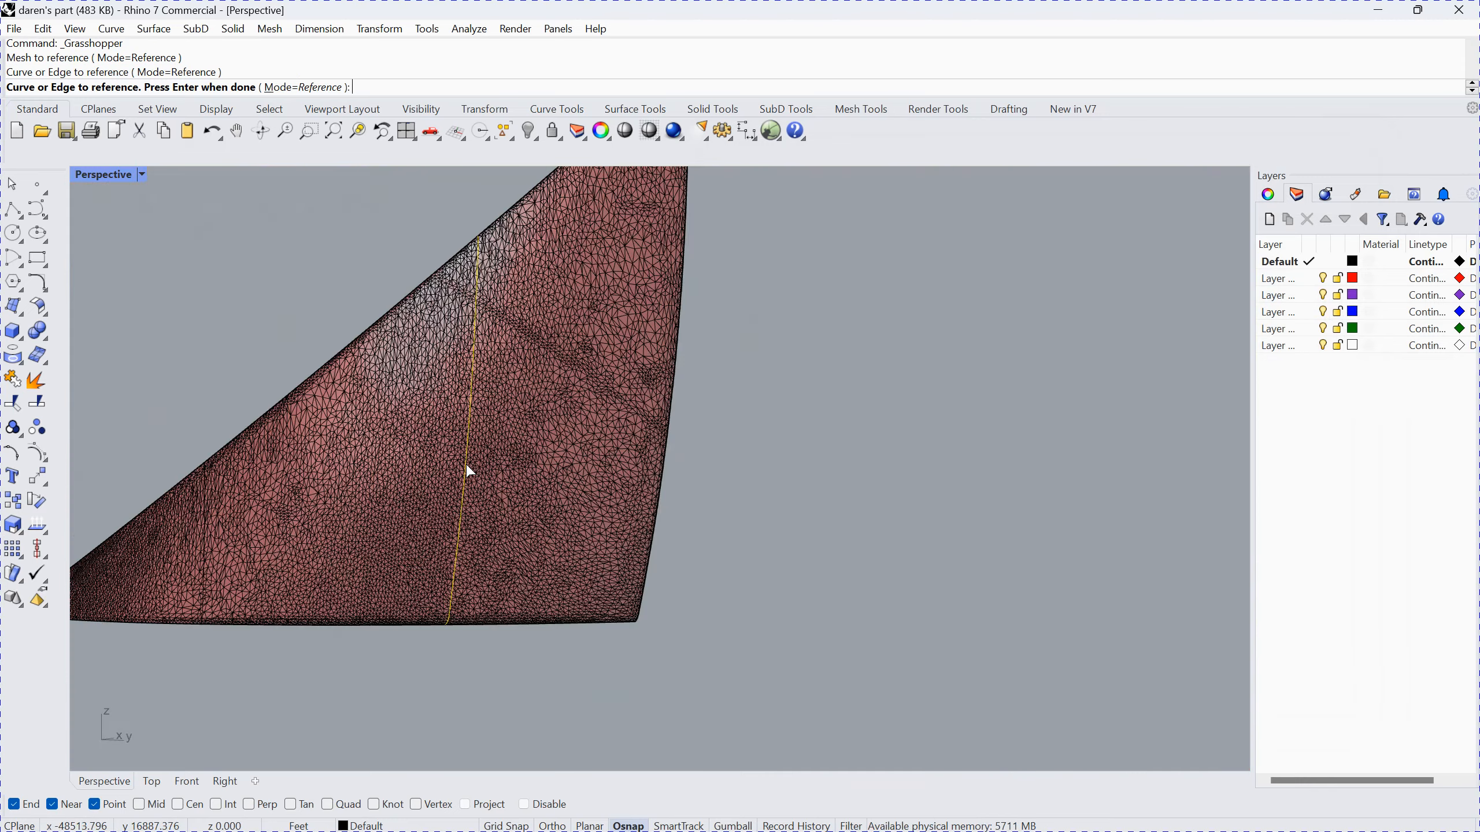
scroll(147, 555, up, 5)
scroll(153, 551, down, 1)
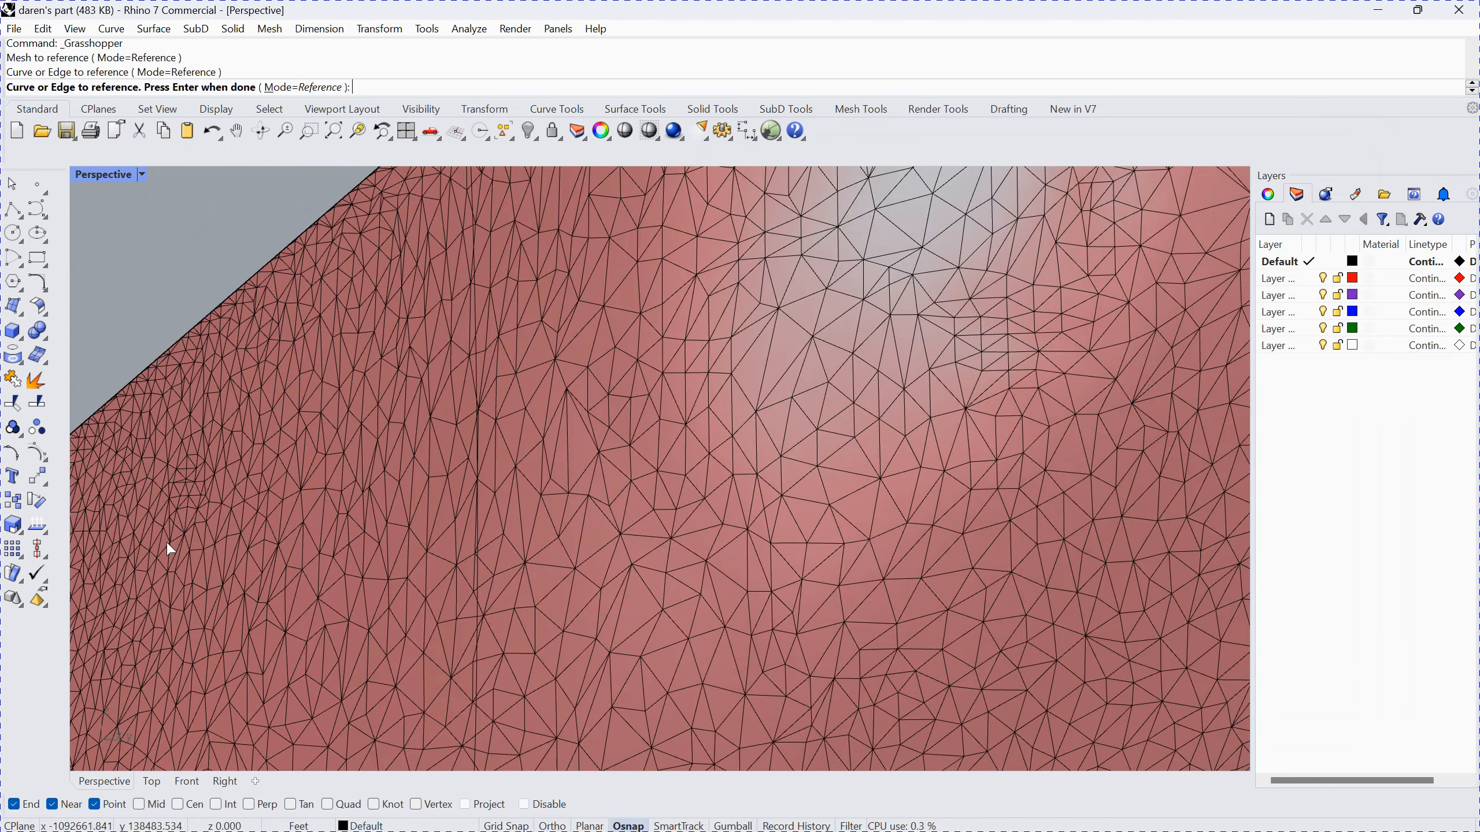
scroll(166, 542, down, 4)
scroll(256, 683, up, 5)
click(361, 567)
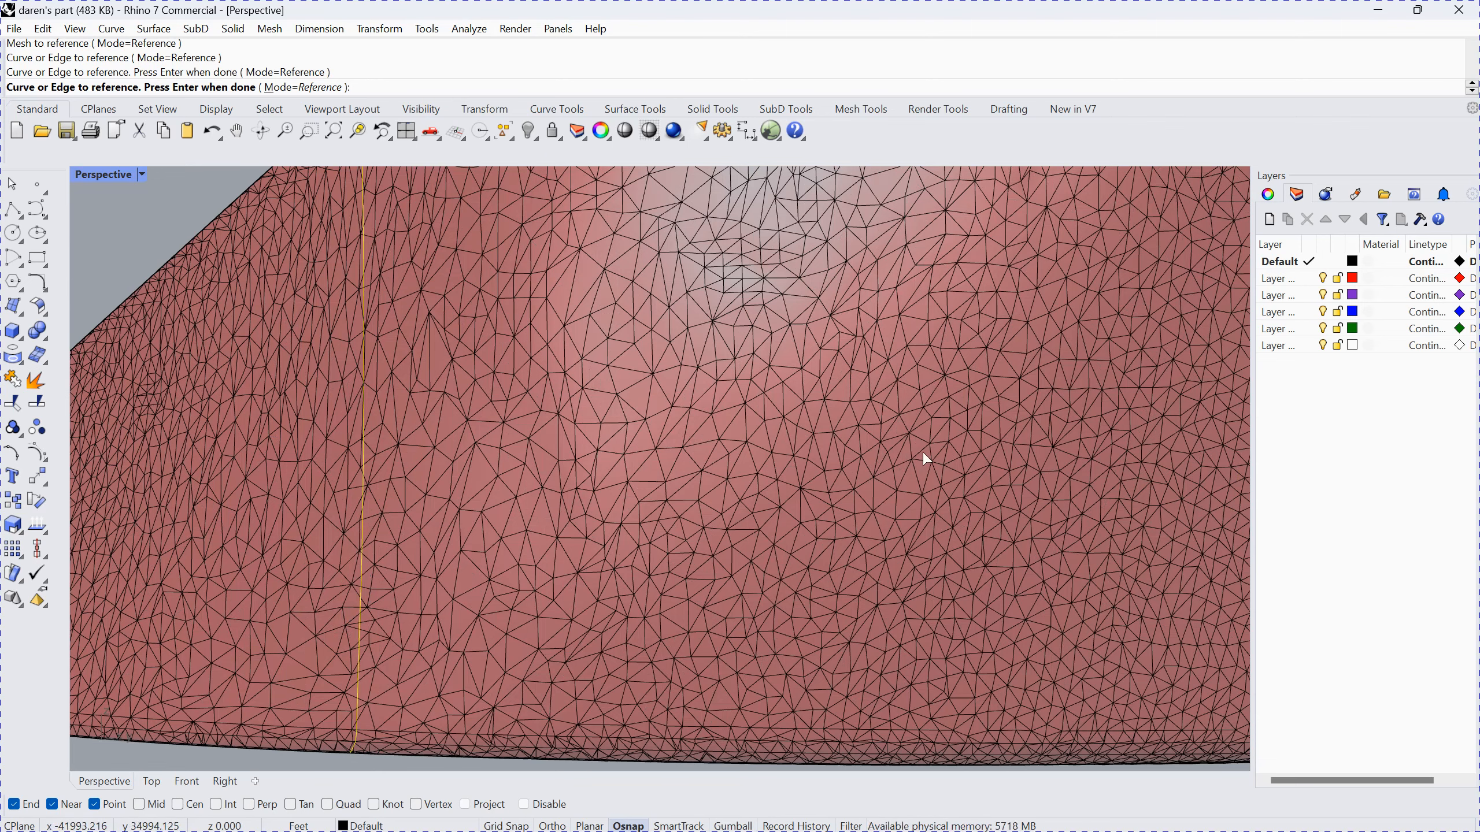
scroll(923, 456, down, 15)
key(Return)
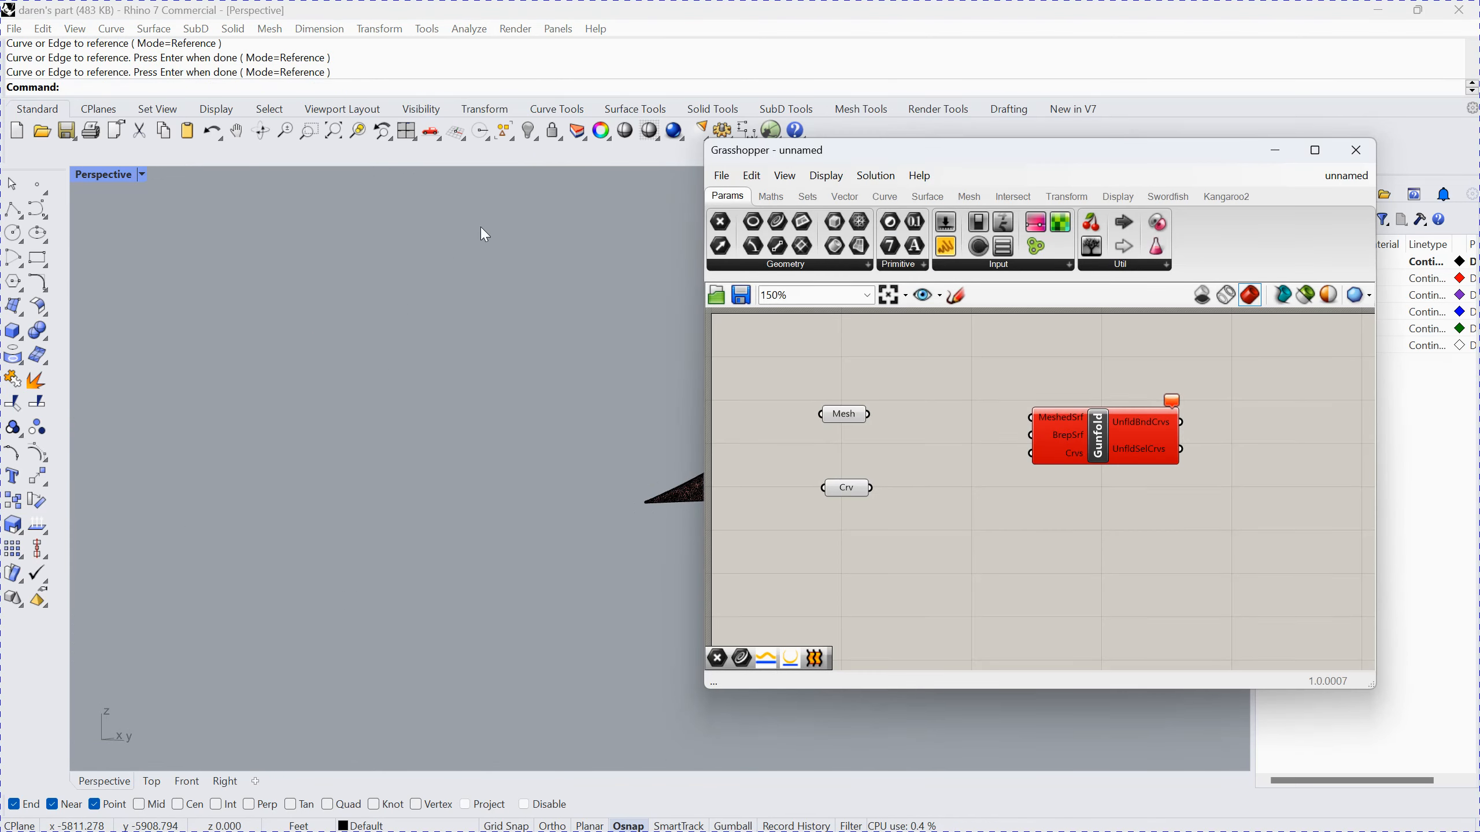
Step: Highlight the geometry referenced by the Curve and Mesh parameters on the whole part to check it
click(358, 139)
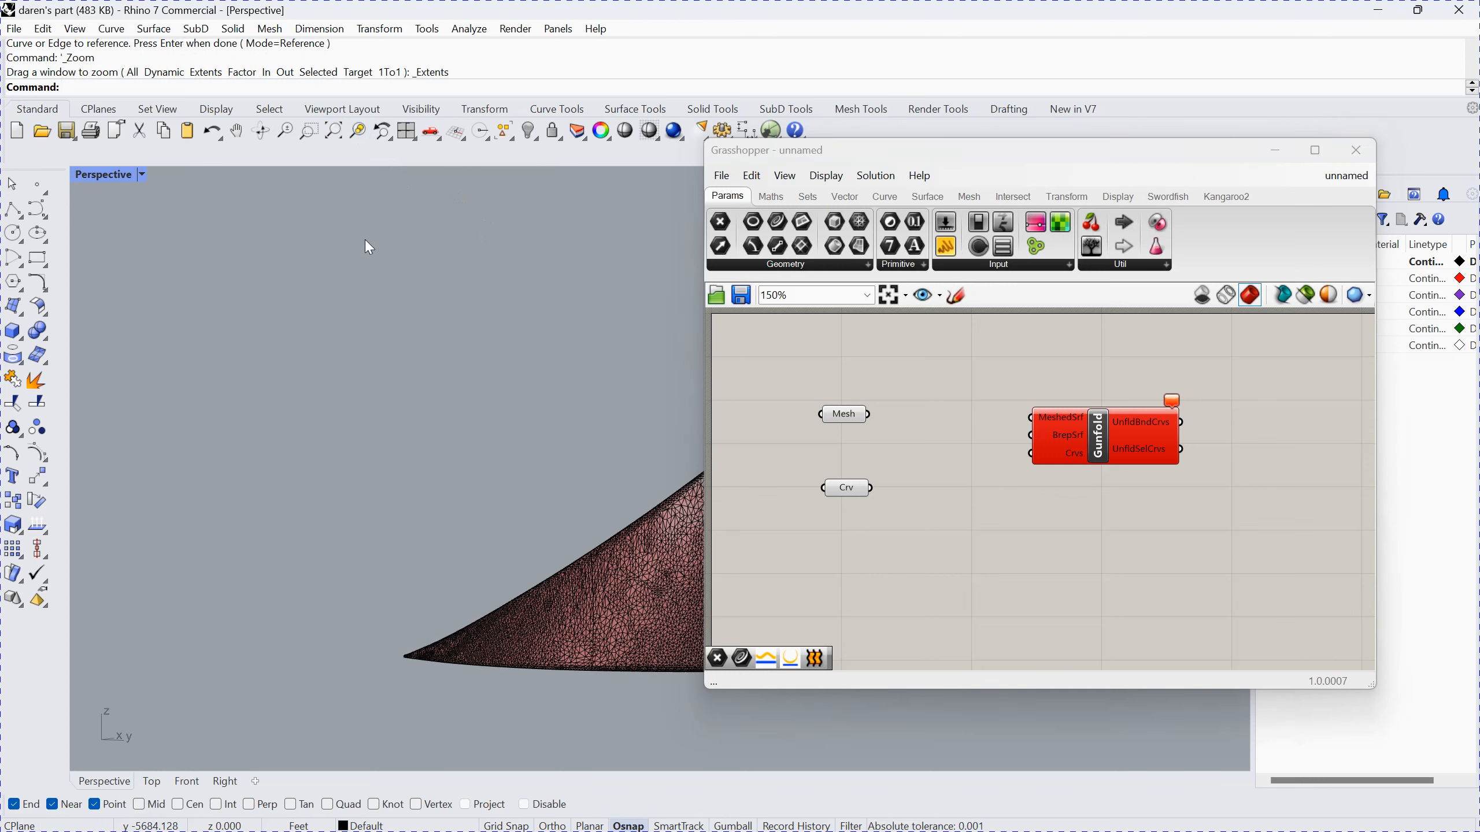
click(236, 131)
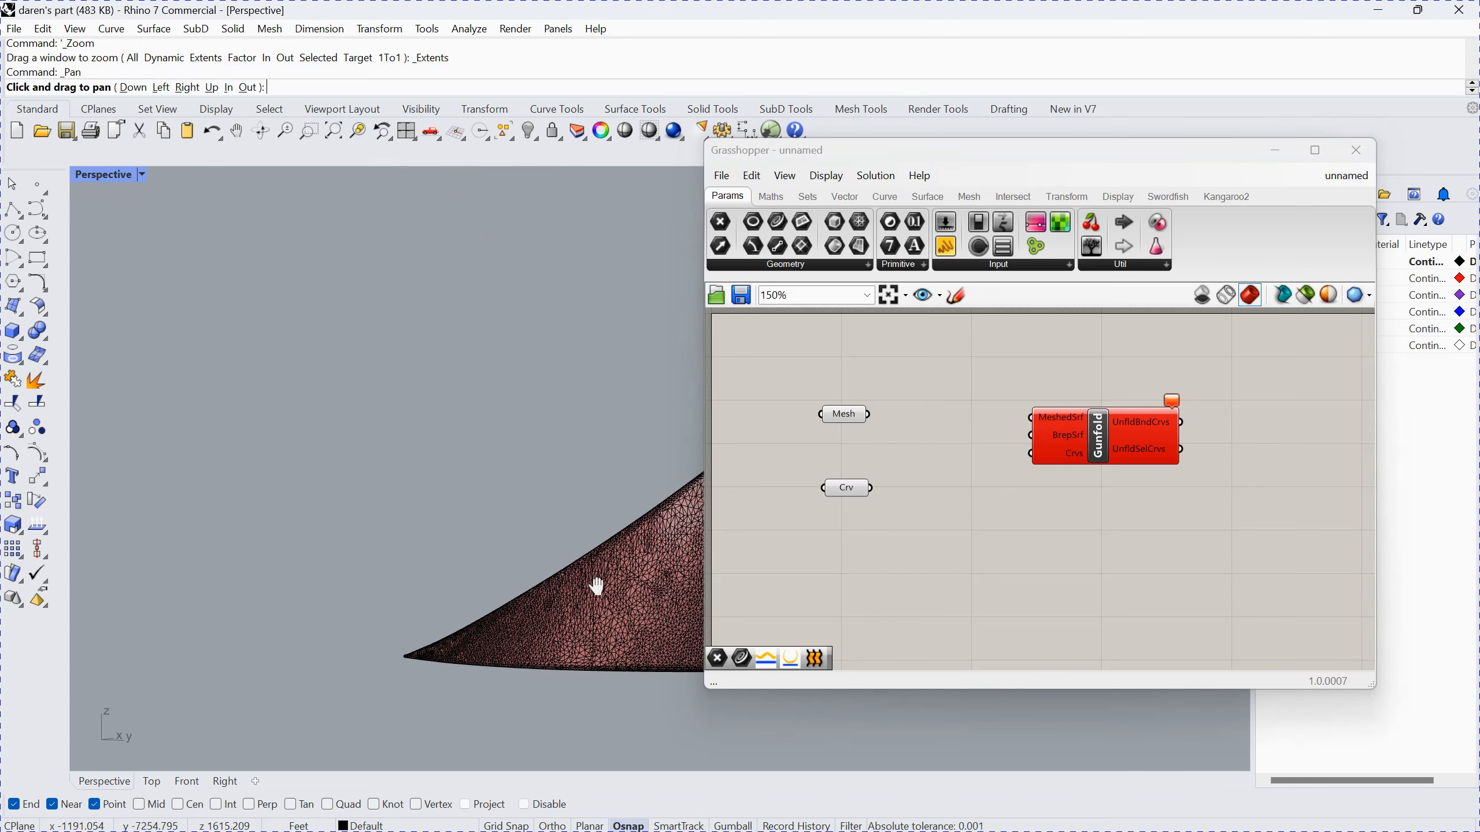
drag(611, 584, 397, 470)
key(Return)
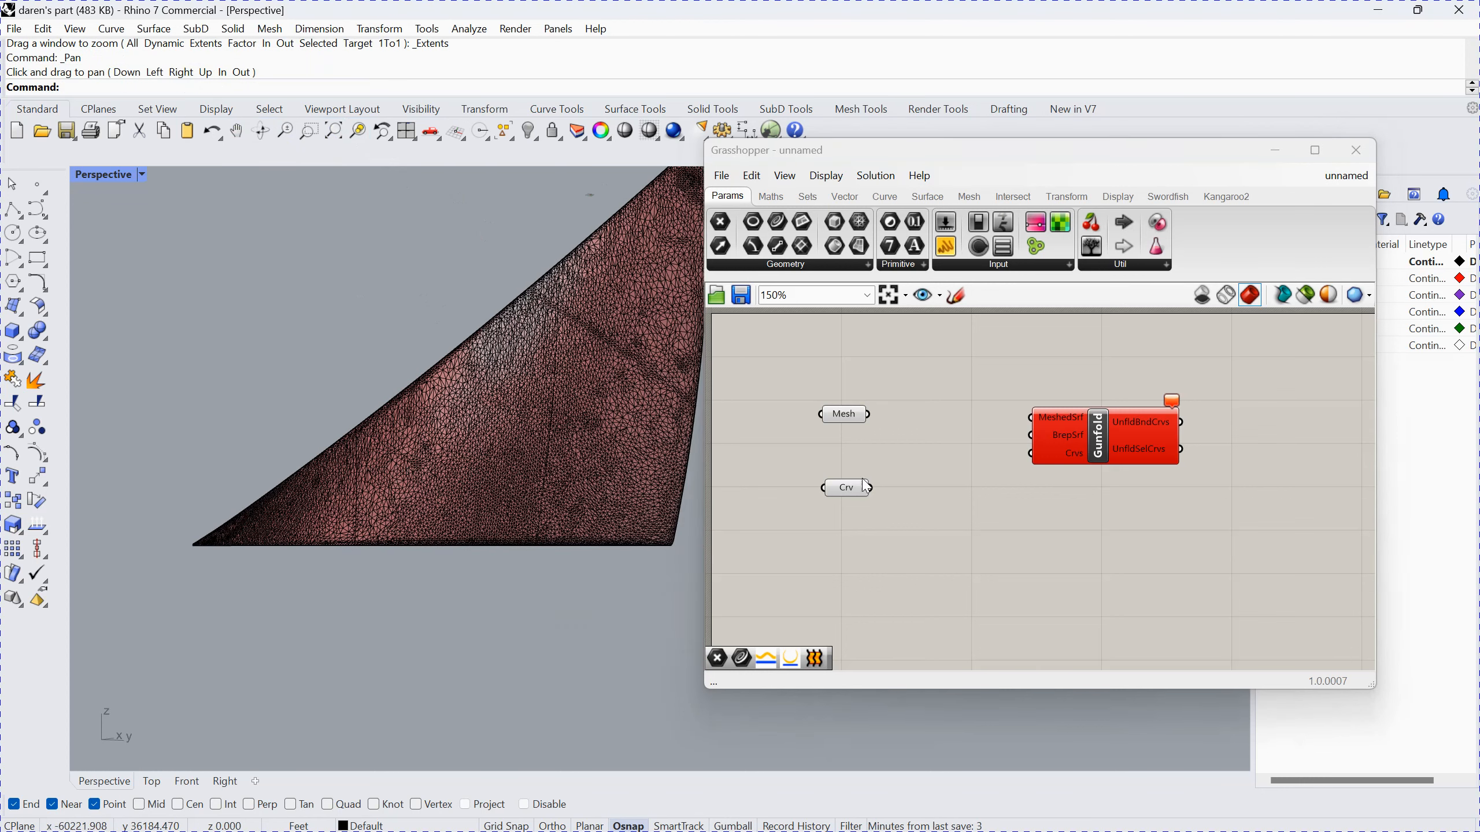
click(852, 489)
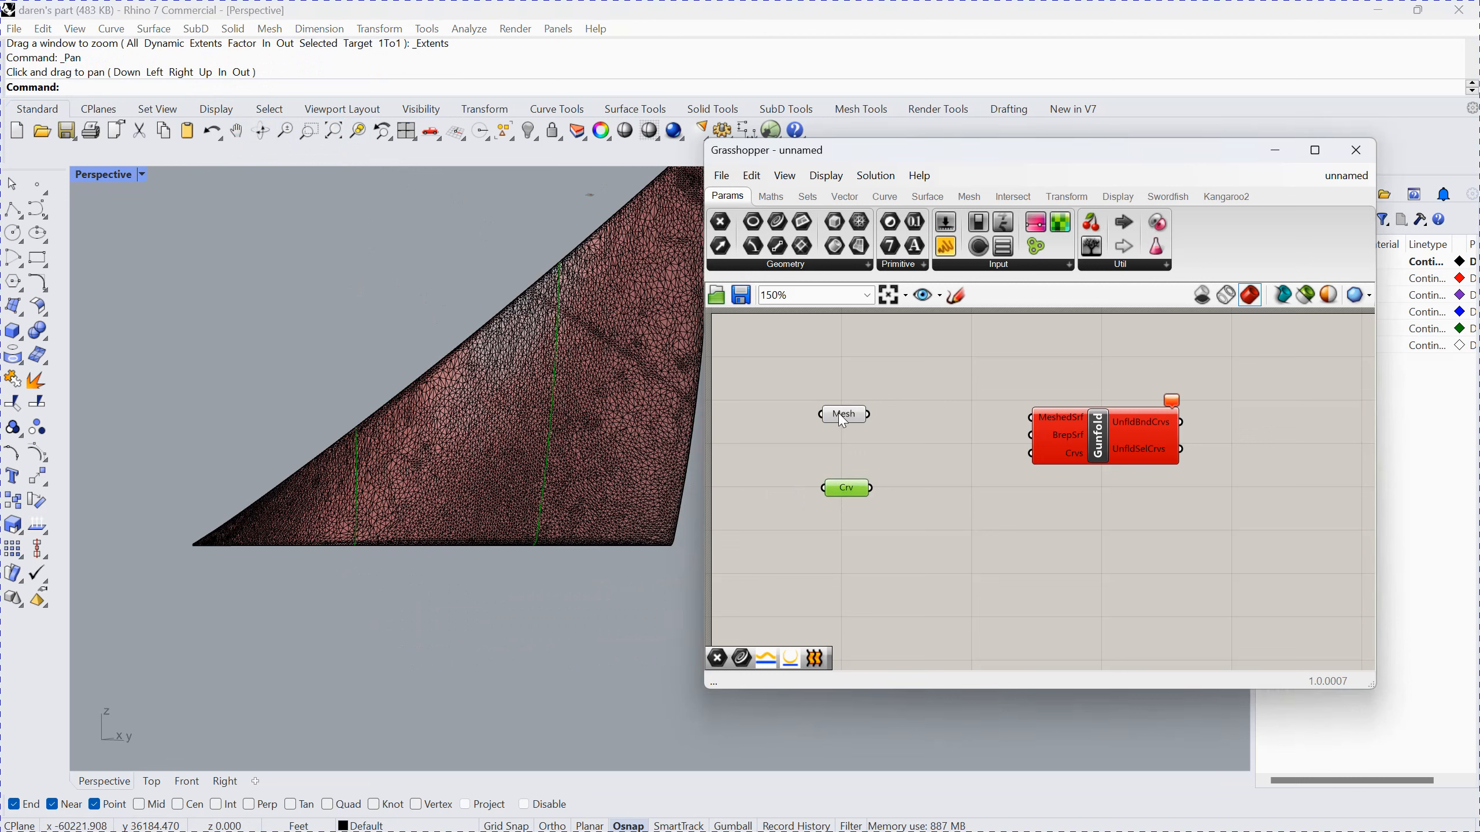
click(840, 415)
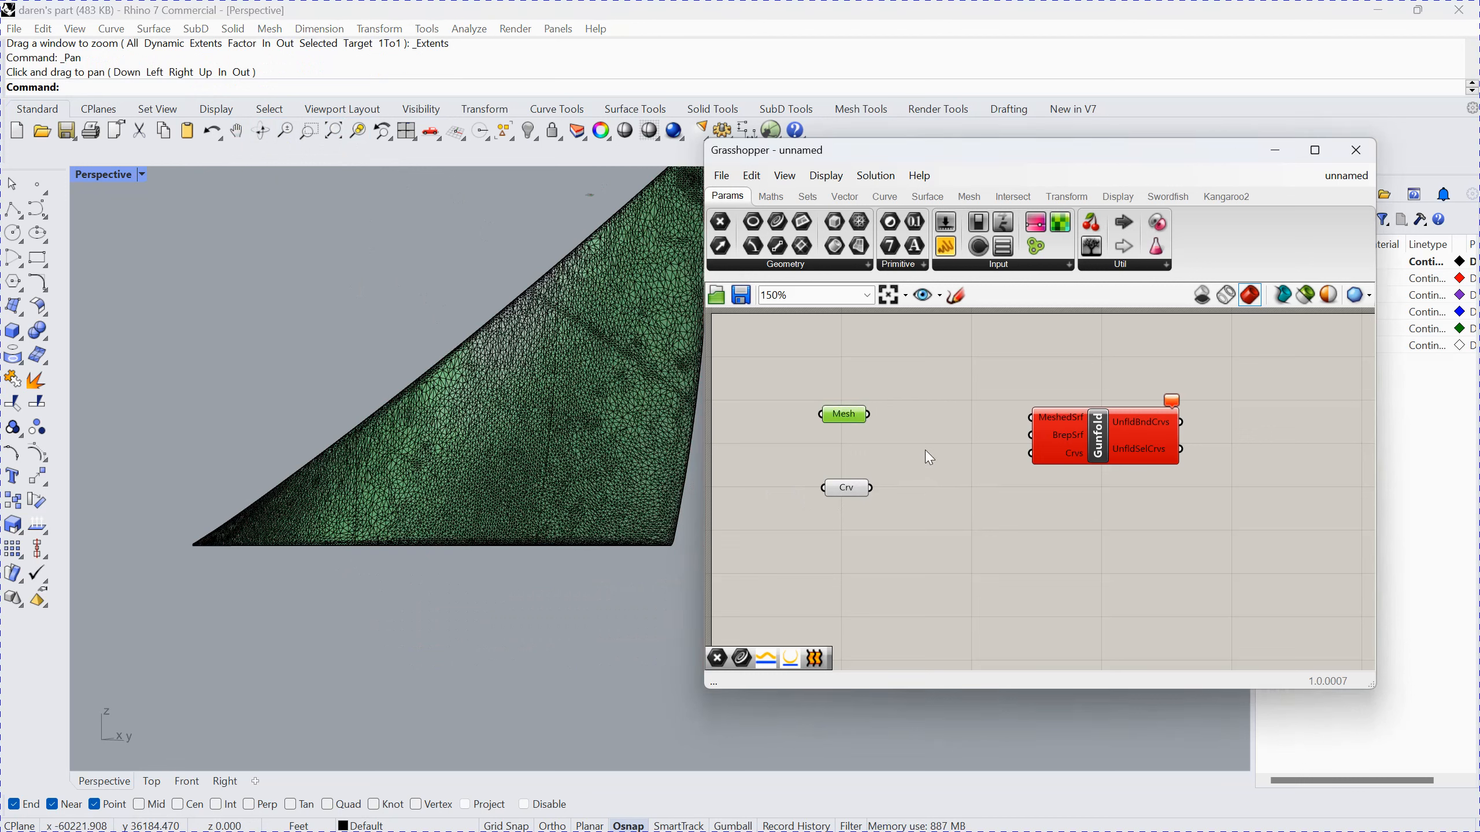
Step: Connect the Curve parameter to Gunfold's Crvs input and the Mesh parameter to MeshedSrf, and inspect the unfolded result
drag(874, 489, 1032, 453)
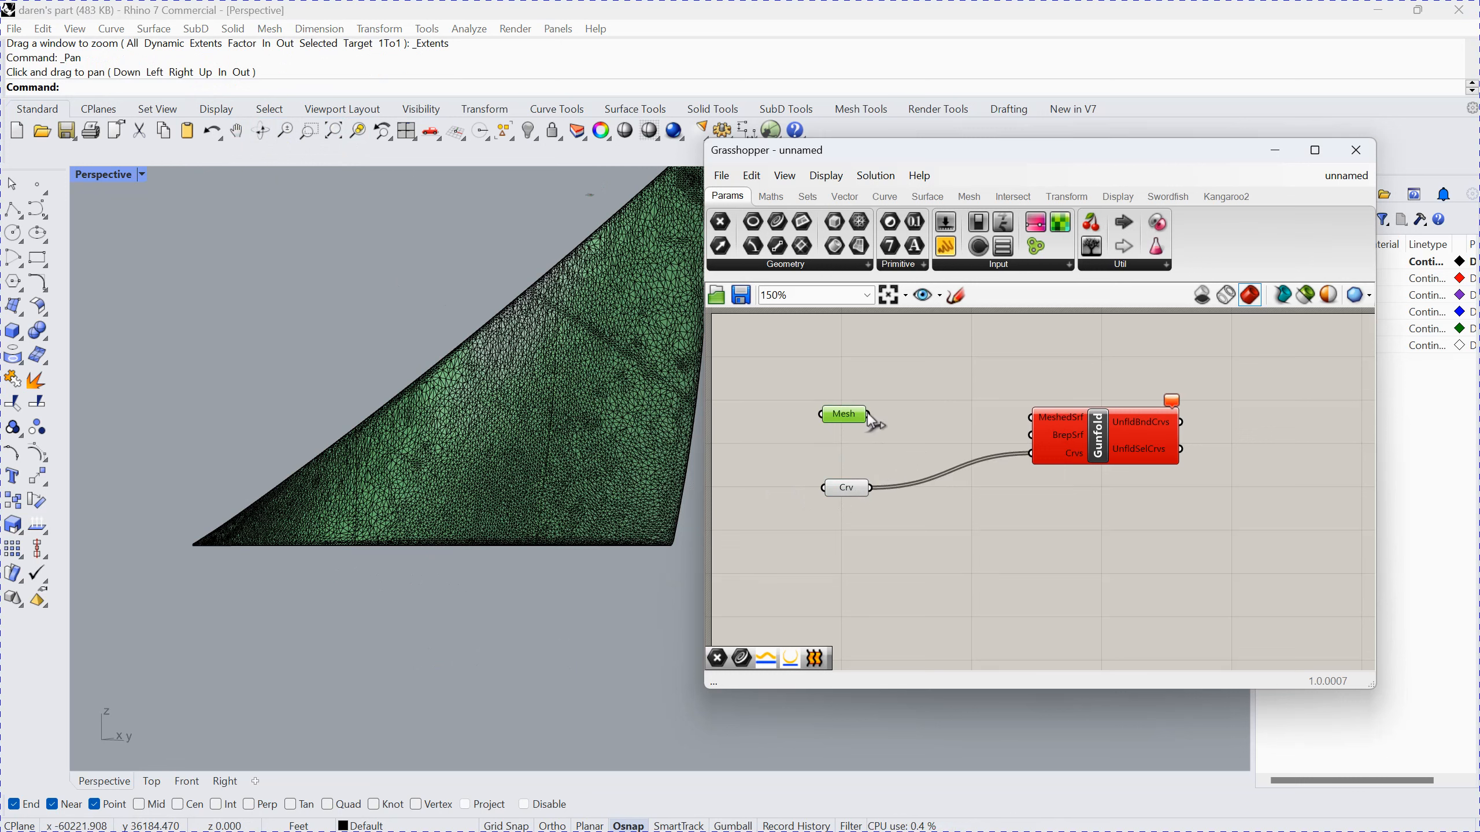
drag(868, 414, 1030, 428)
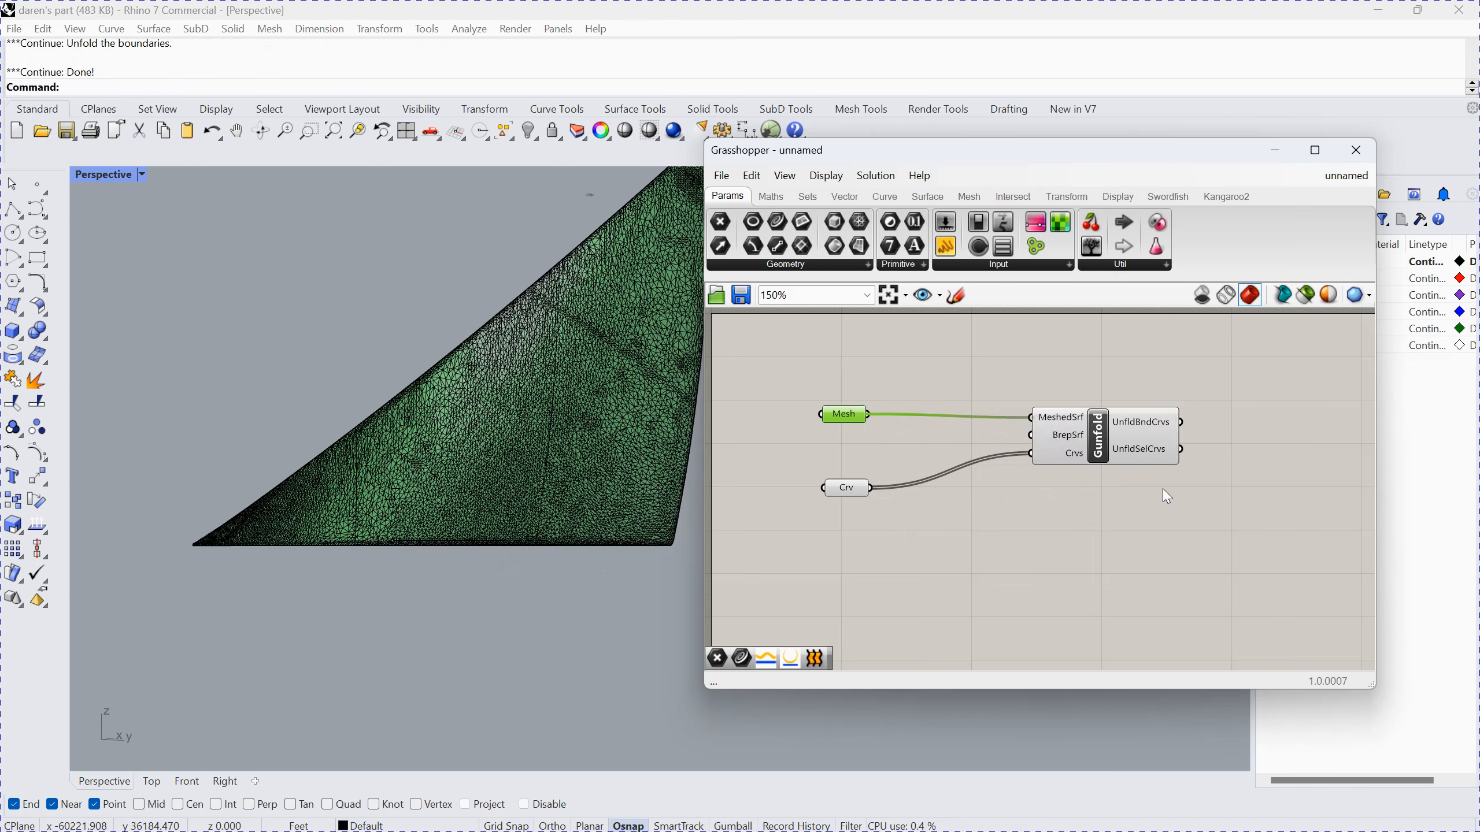
scroll(570, 403, down, 5)
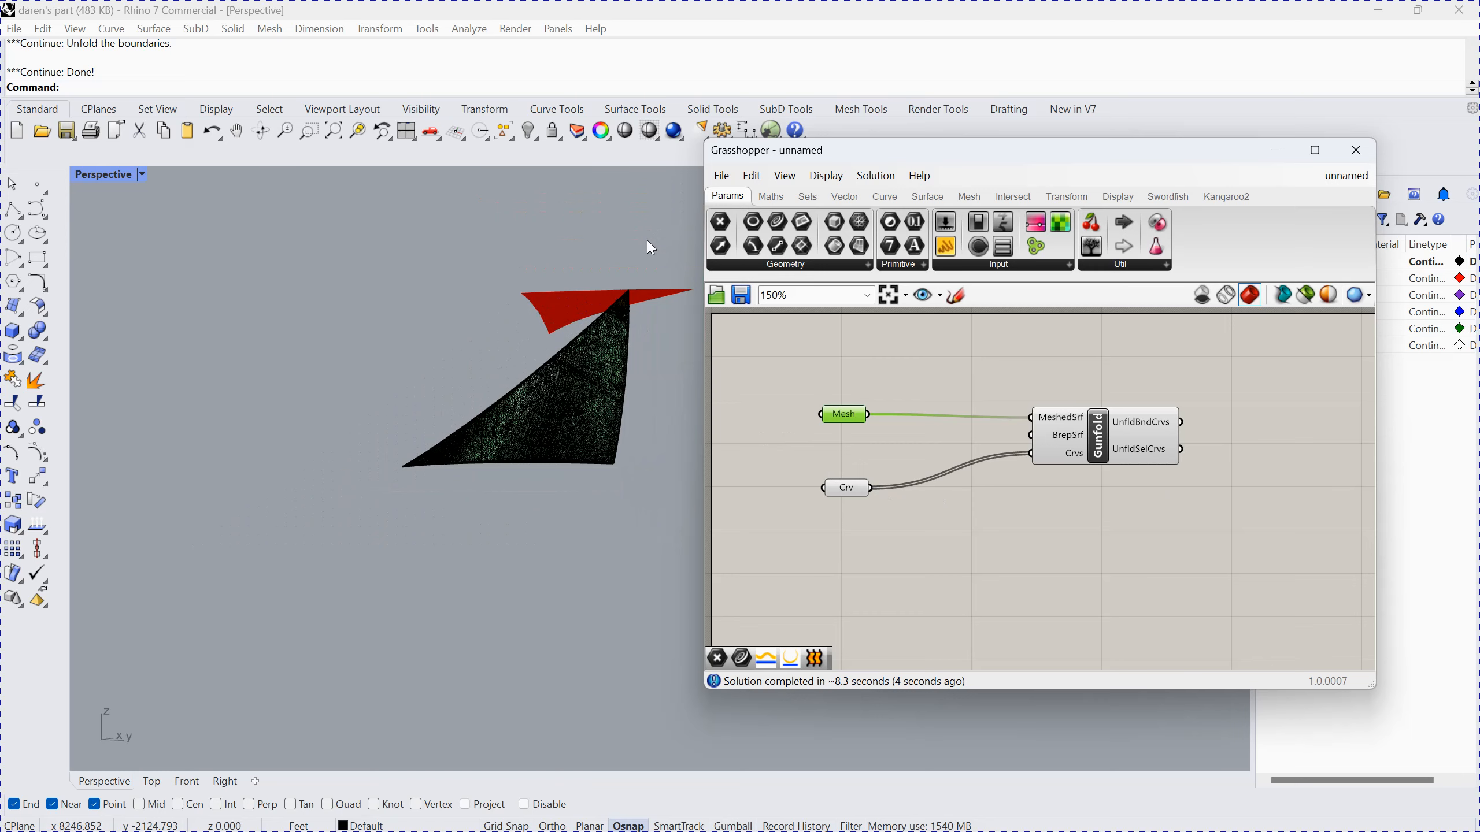
scroll(641, 242, up, 5)
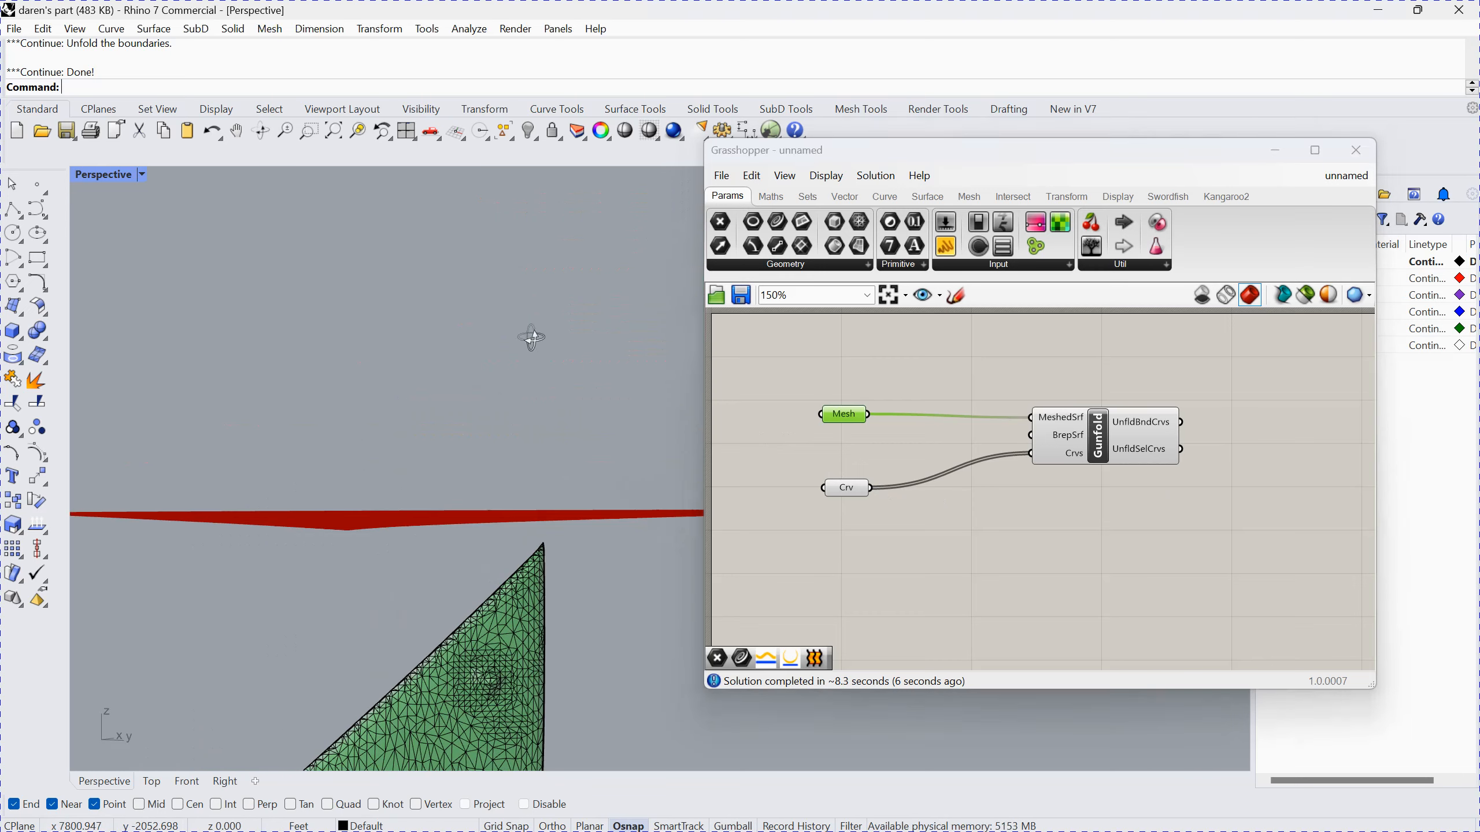
right_drag(528, 335, 529, 367)
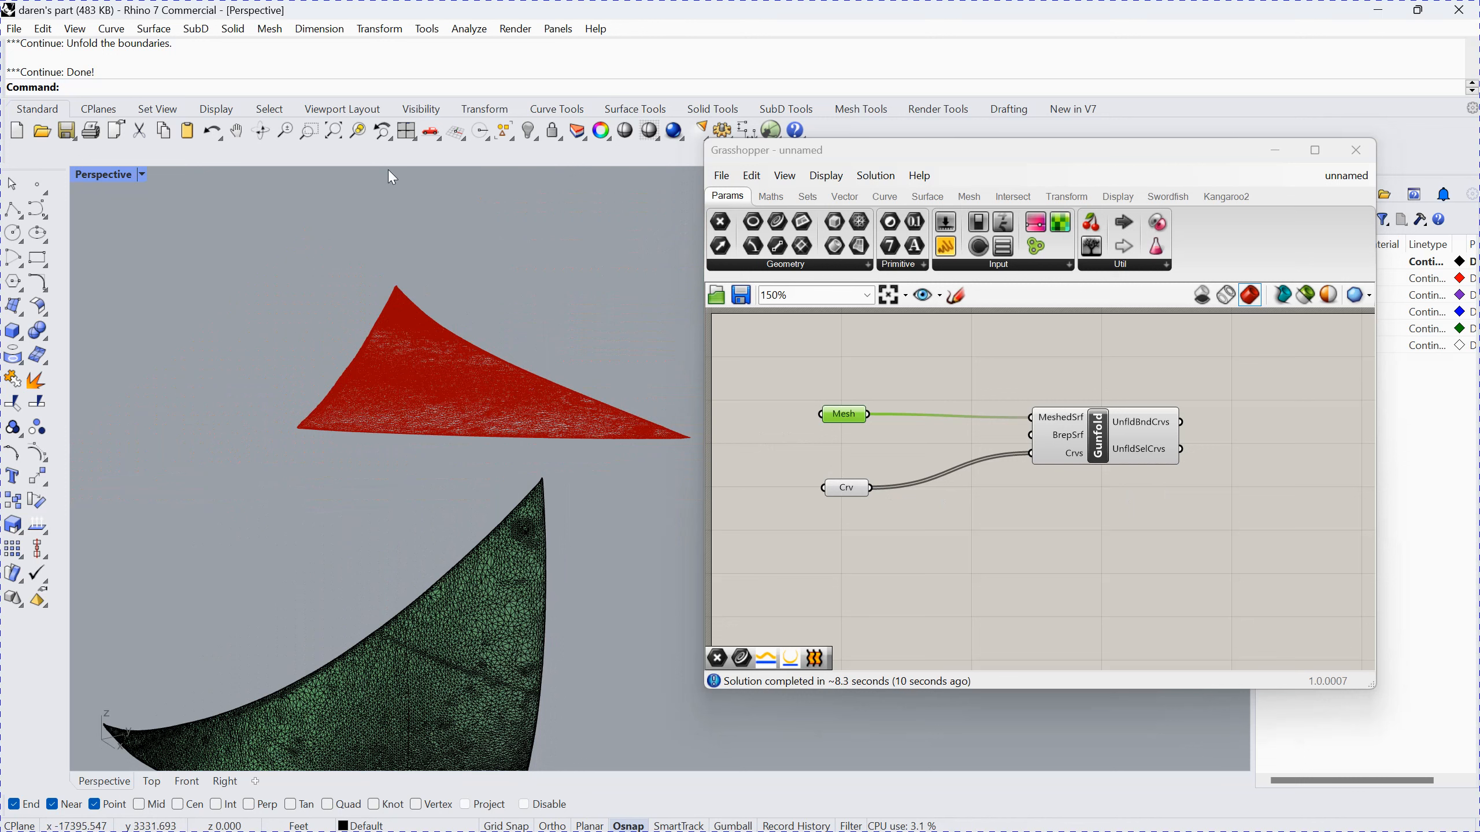
Step: Place a Point parameter on the canvas, and delete it together with the Mesh parameter
click(765, 266)
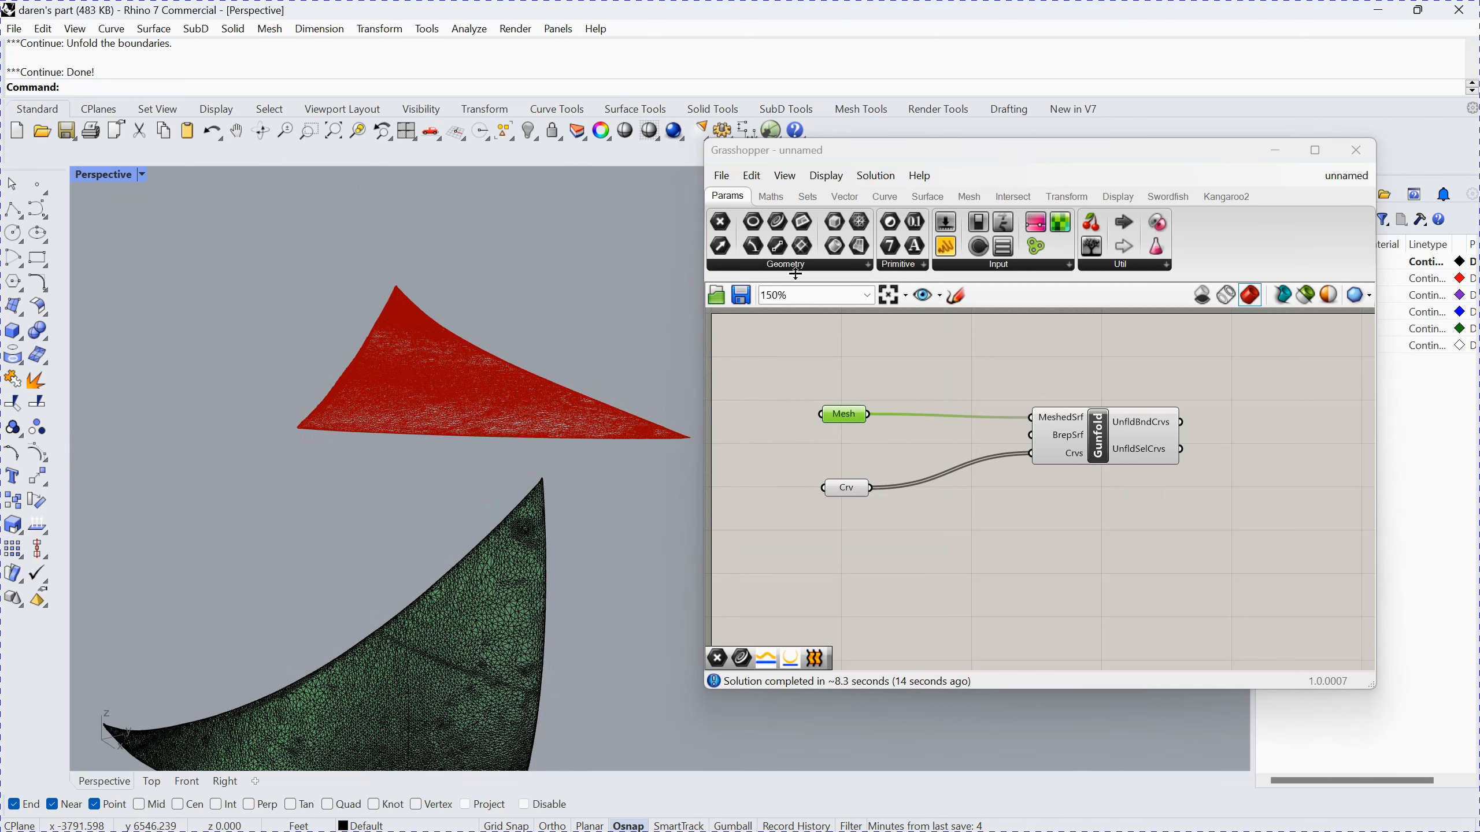
click(965, 557)
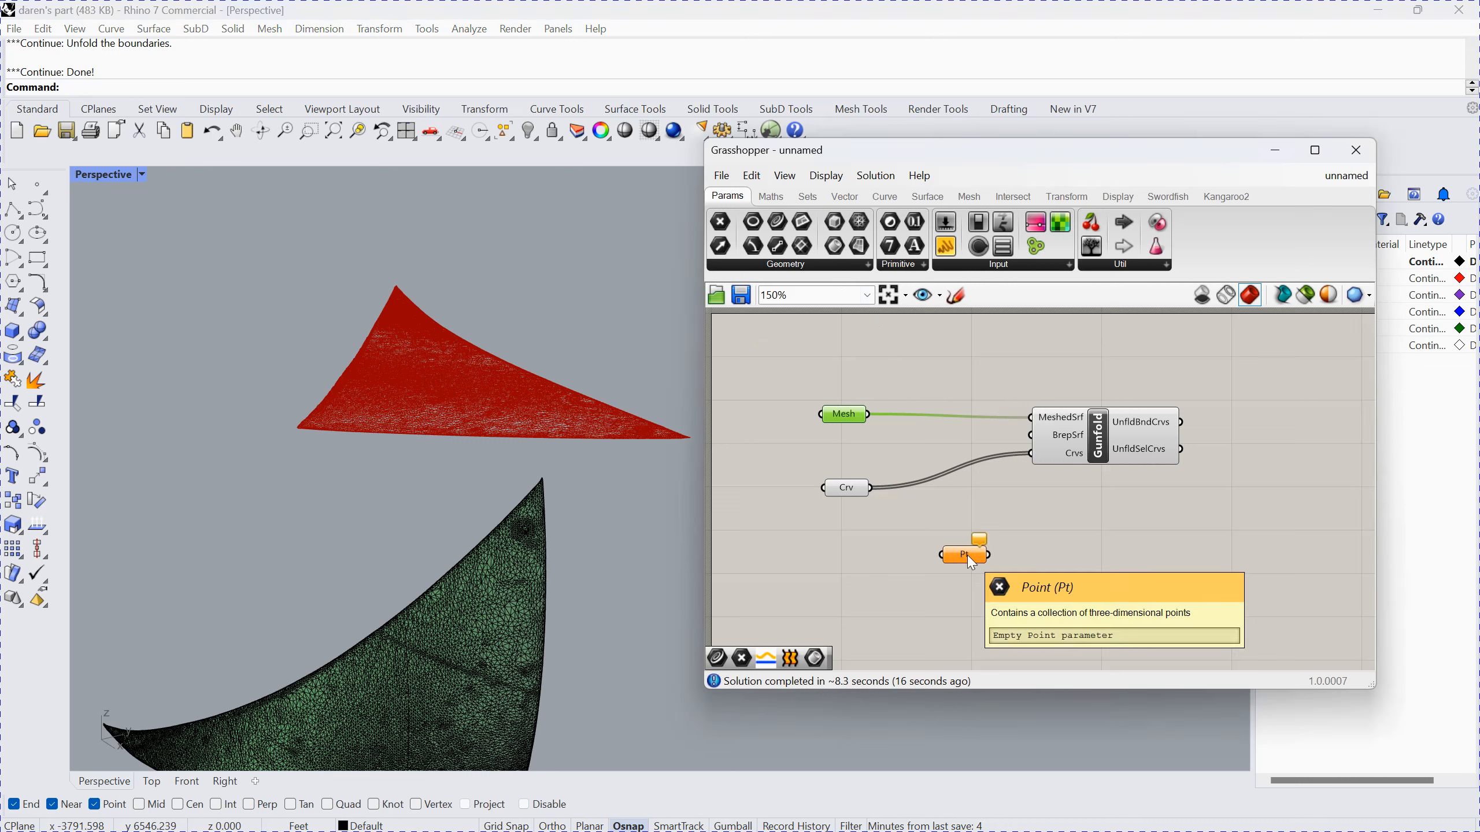
key(Delete)
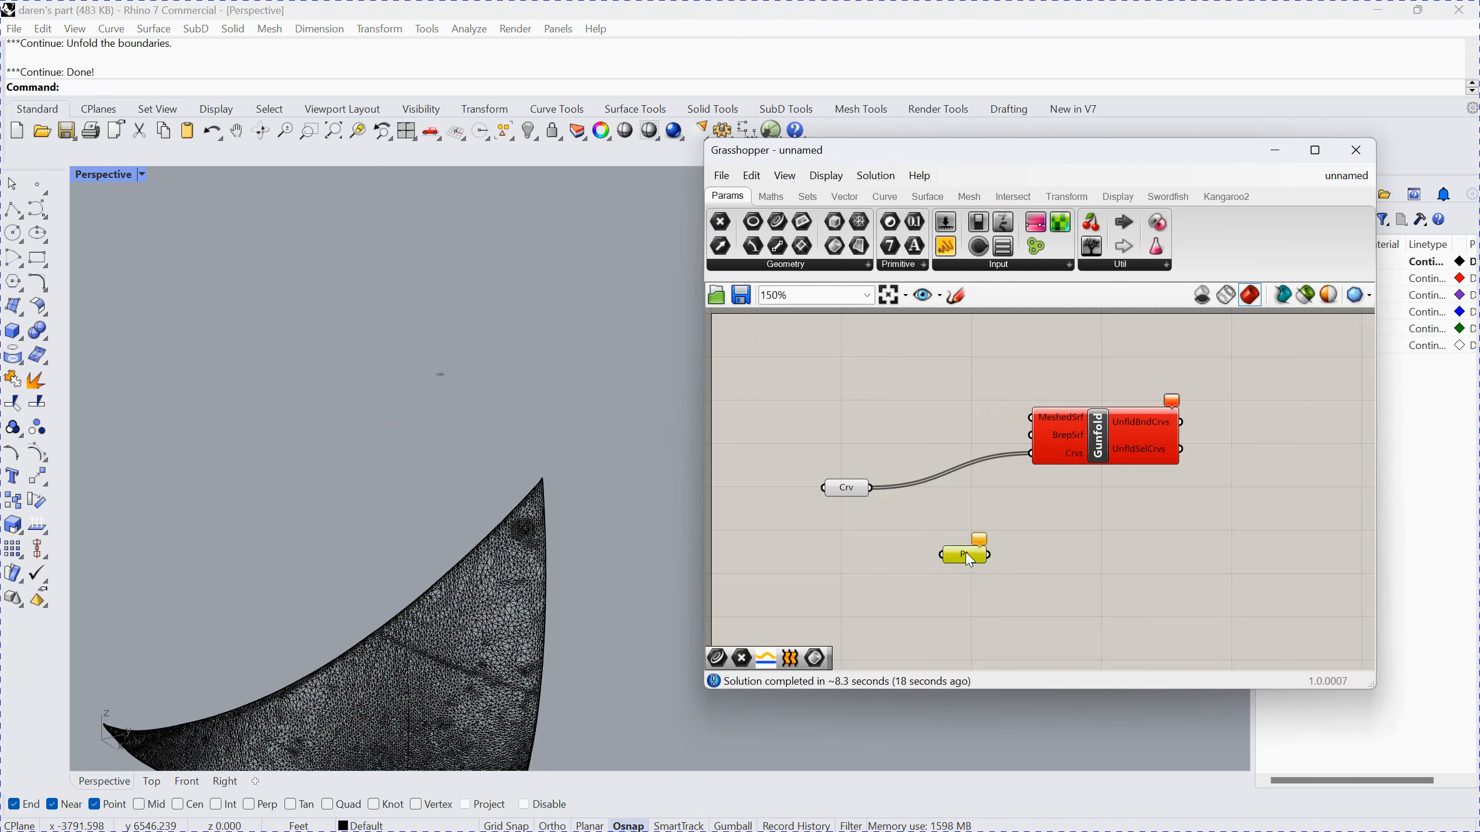
key(Delete)
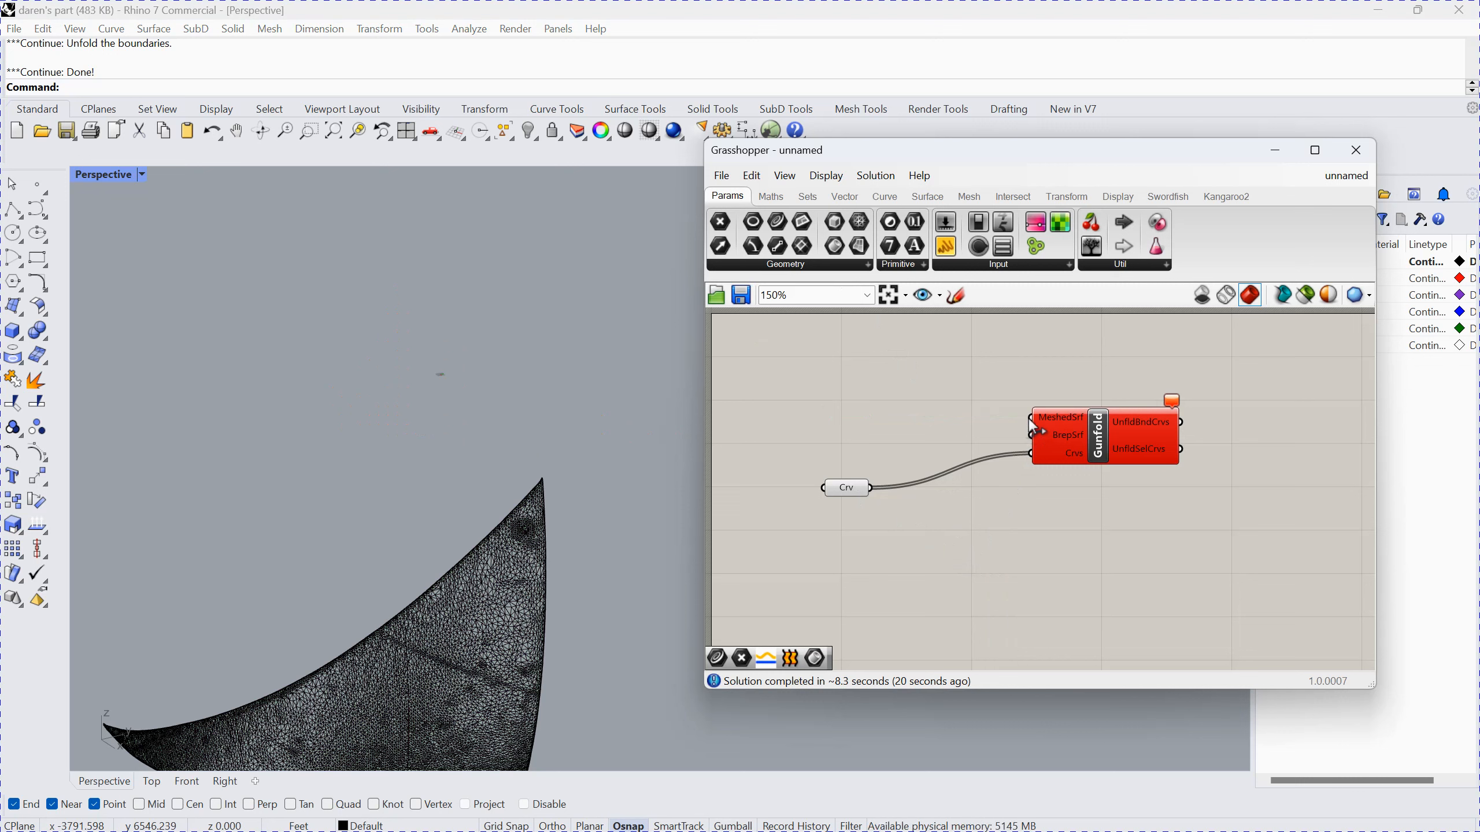
Step: Place a new Mesh parameter above the input Curve parameter and set it to reference the one triangulated mesh surface
click(795, 267)
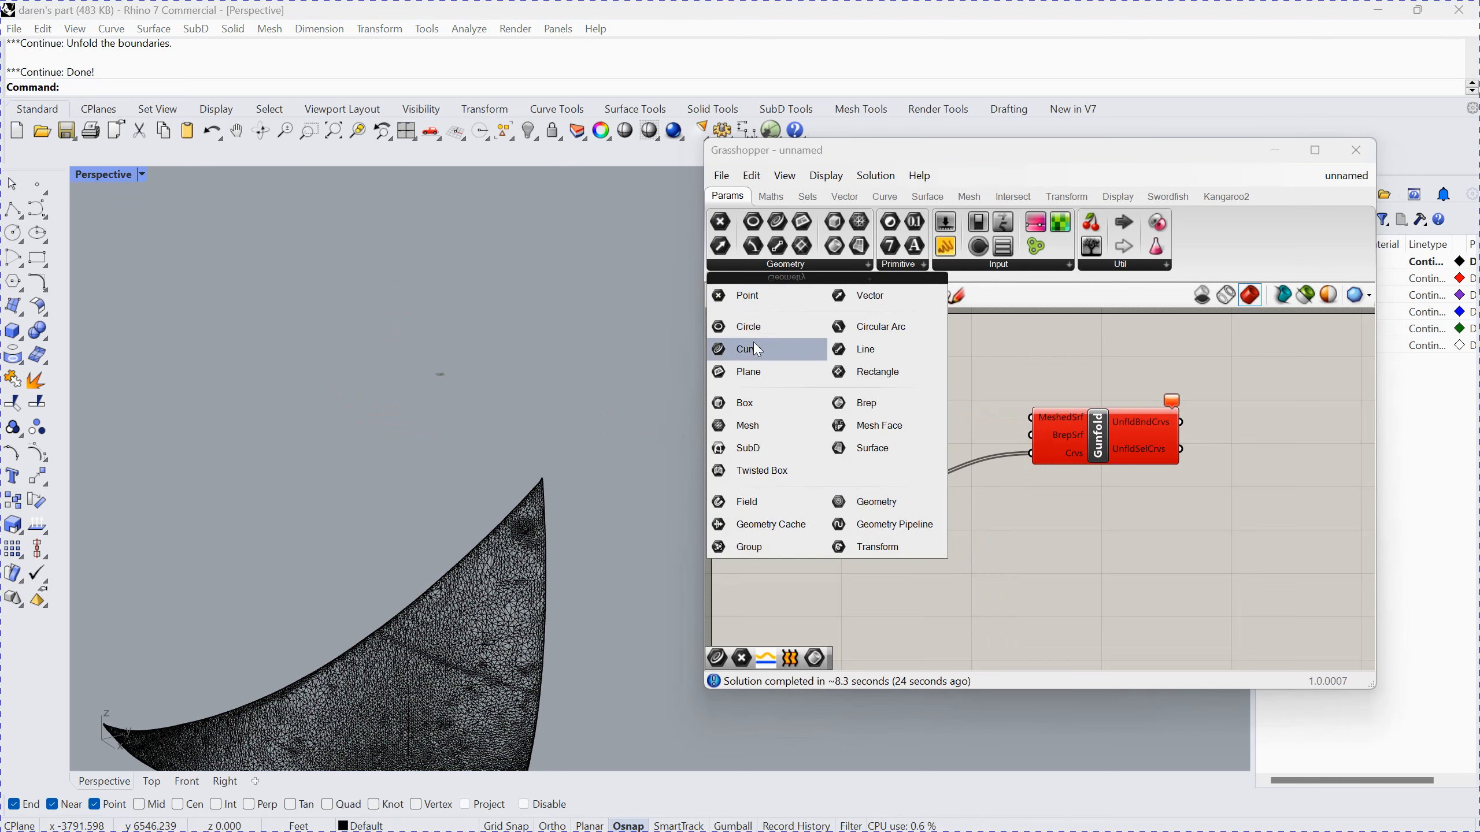
drag(747, 427, 844, 433)
right_click(844, 432)
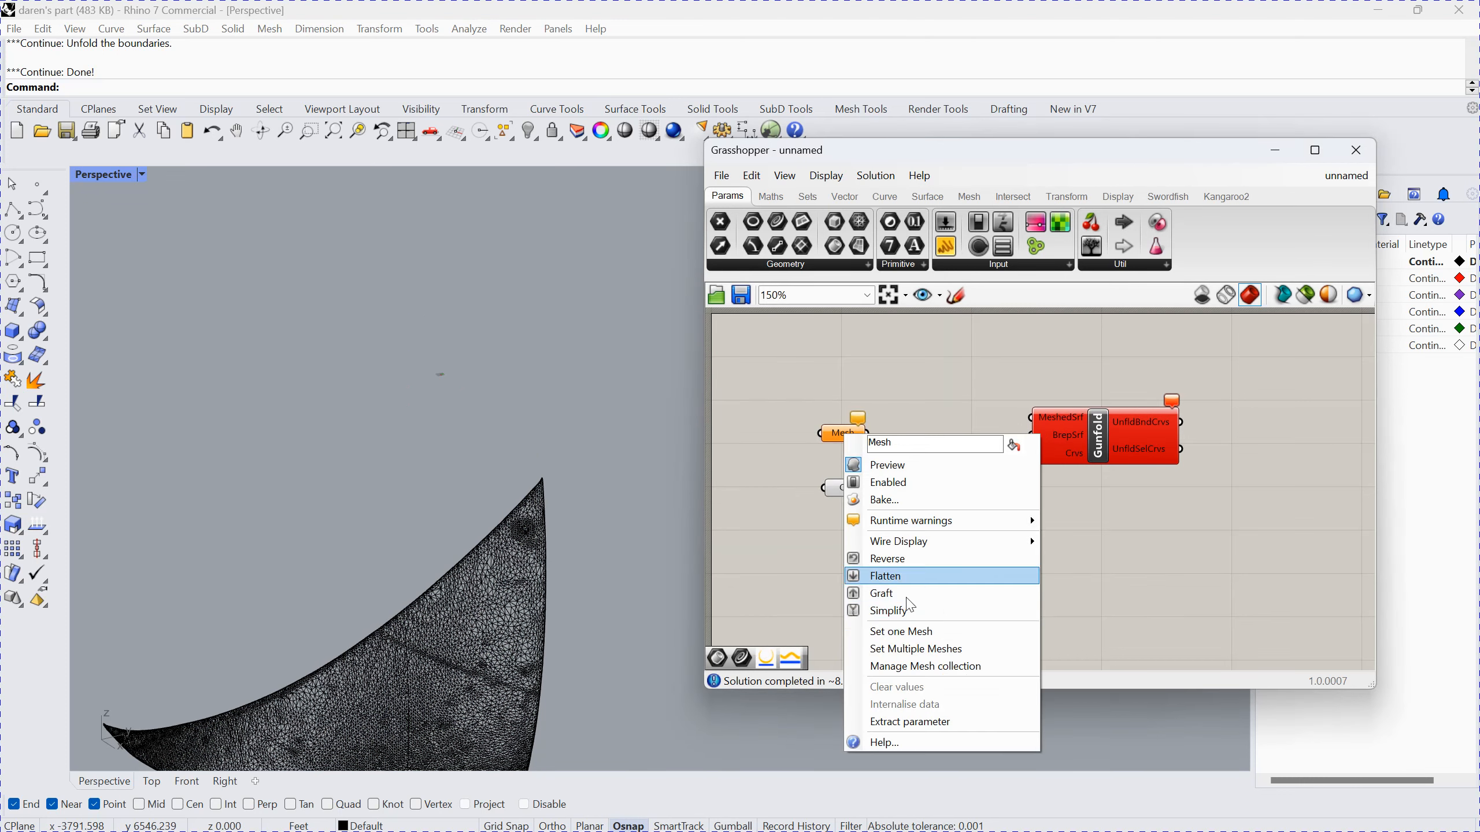
click(943, 635)
click(482, 660)
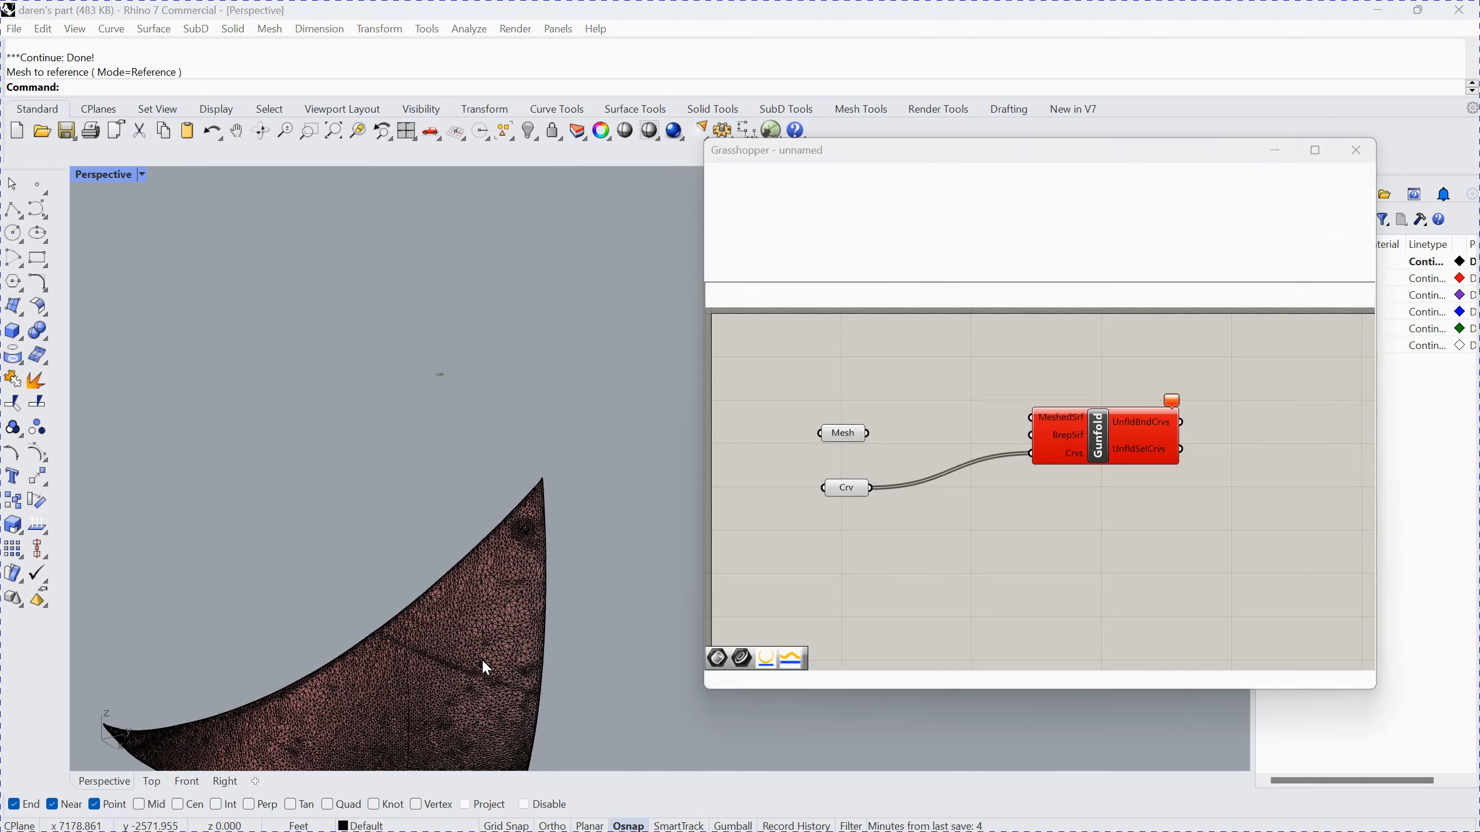
Step: Connect the Mesh parameter to Gunfold's MeshedSrf input to unfold the surface with its curves
drag(867, 433, 1031, 417)
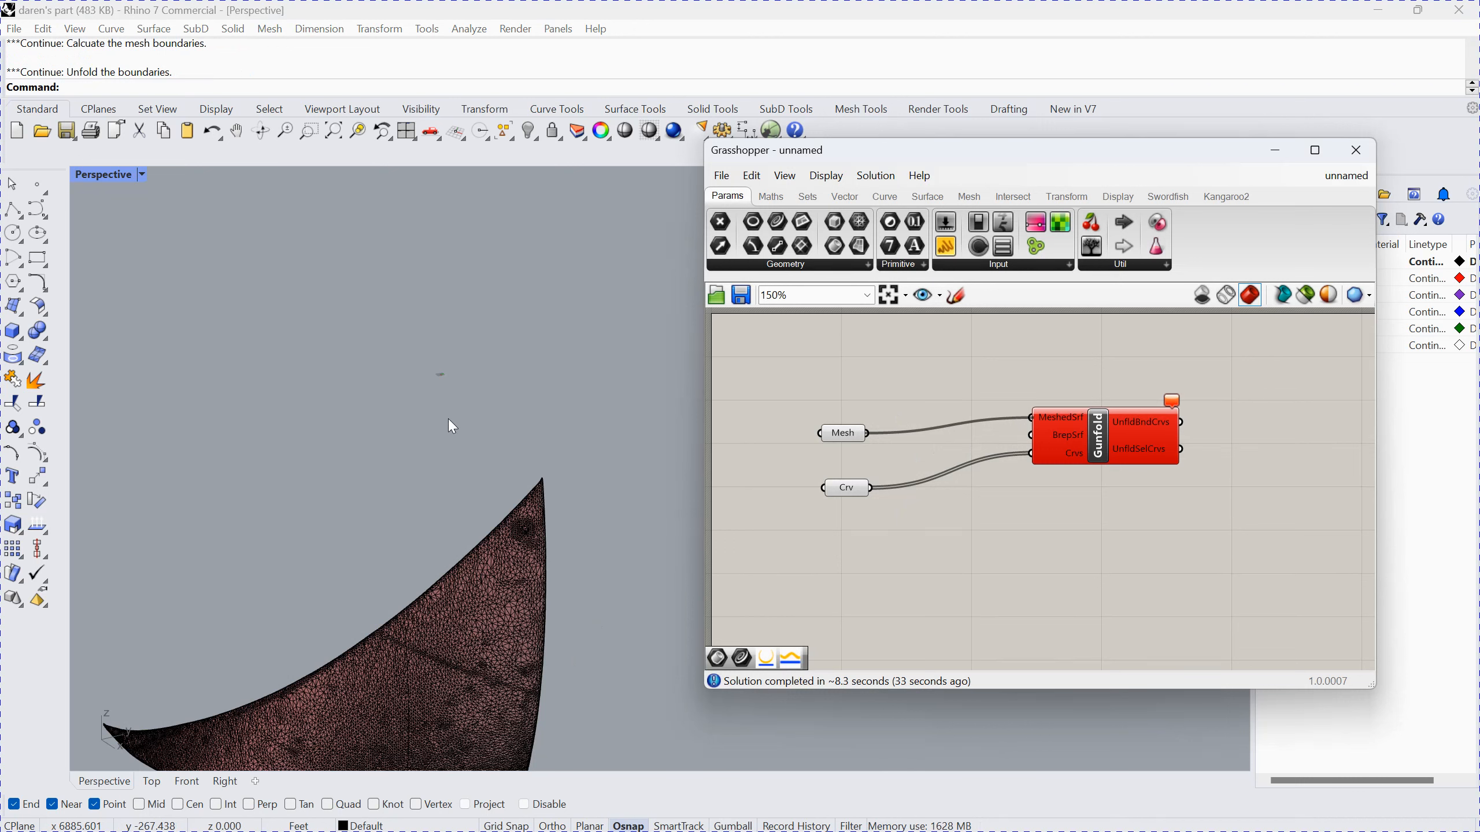
scroll(945, 454, down, 1)
scroll(449, 419, down, 2)
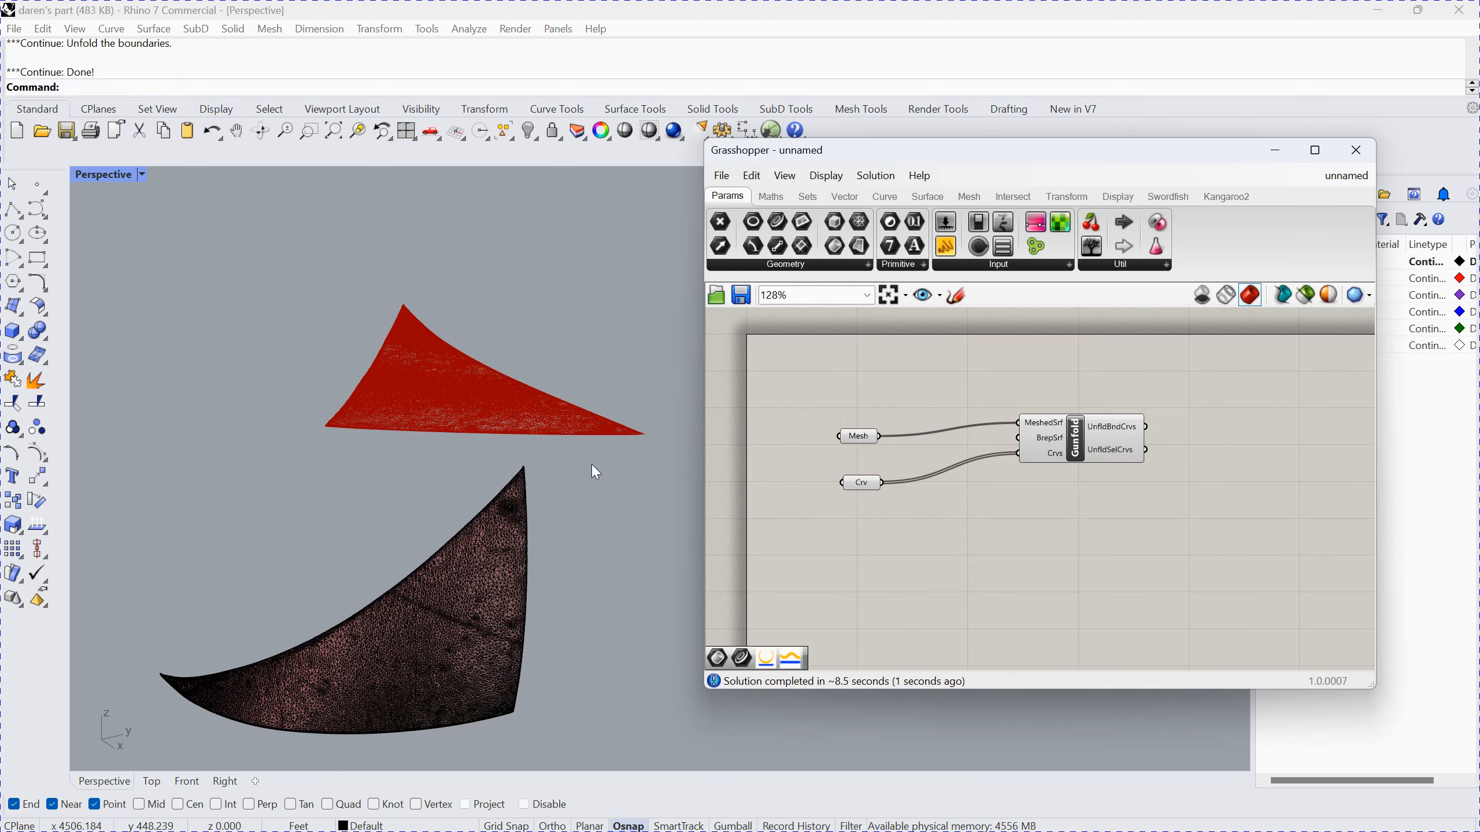
Step: Add a Curve parameter beside Gunfold's outputs and feed it from UnfldSelCrvs
click(824, 269)
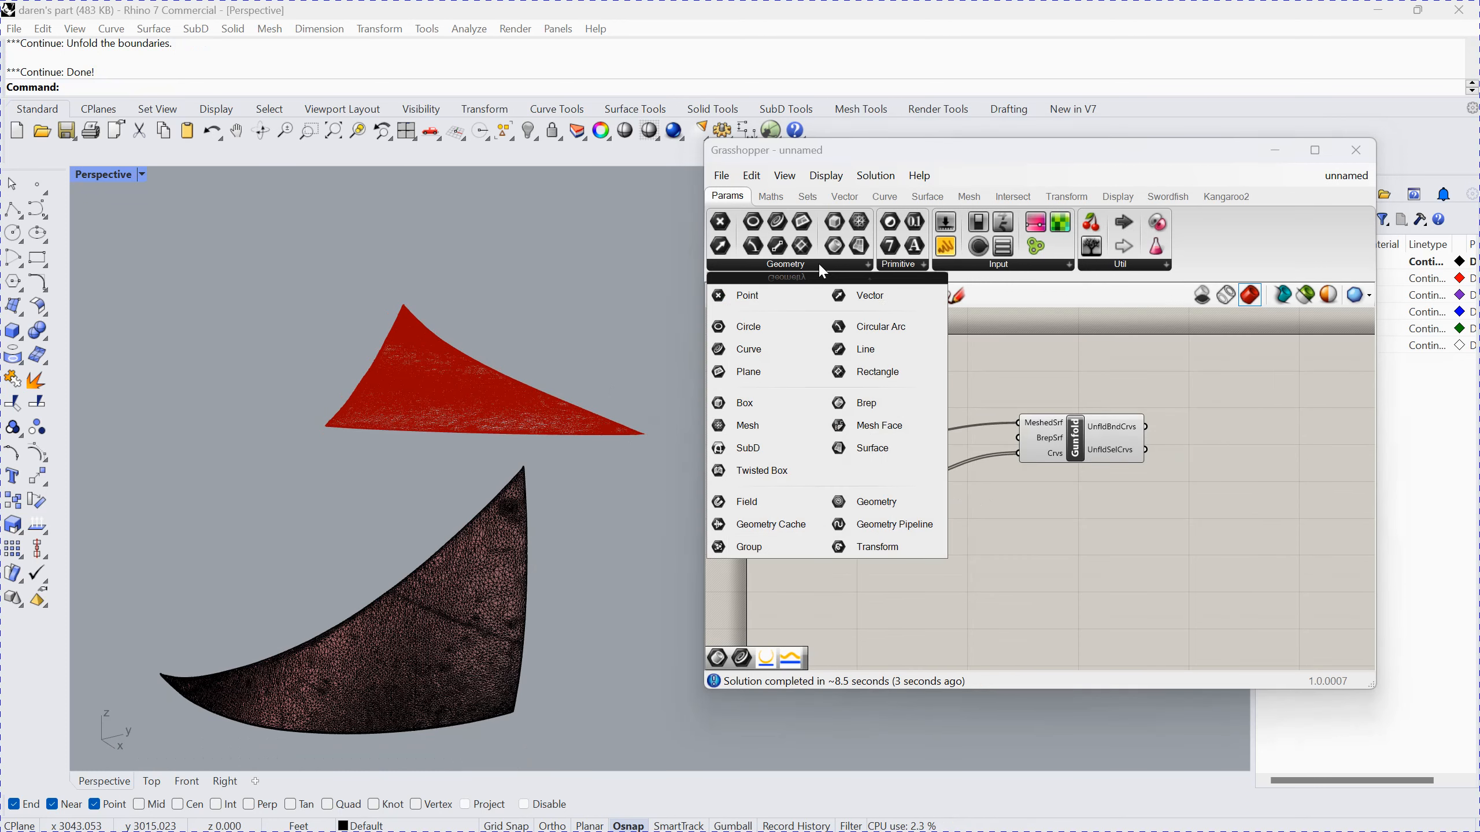
click(764, 354)
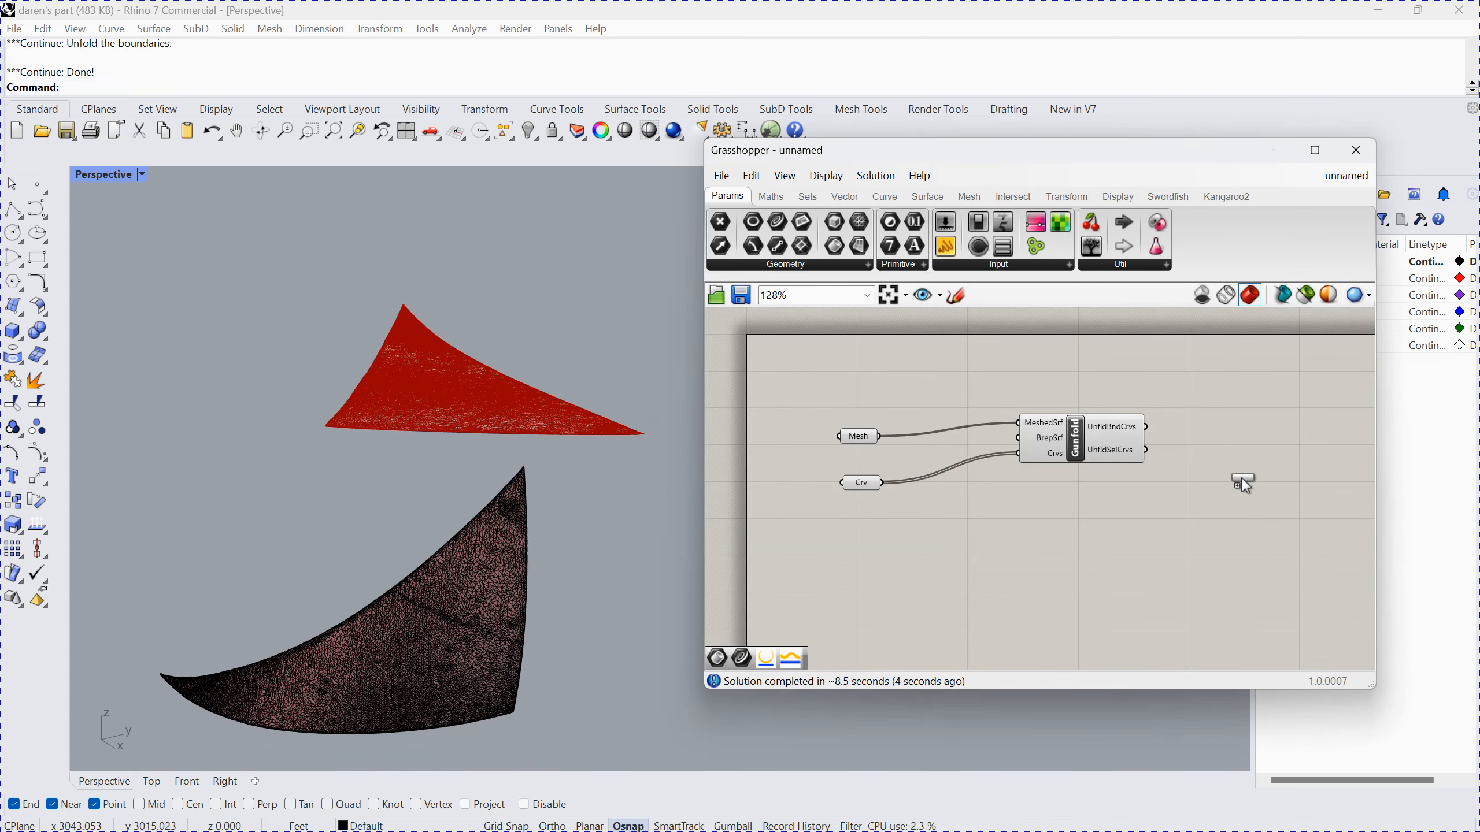
click(1235, 465)
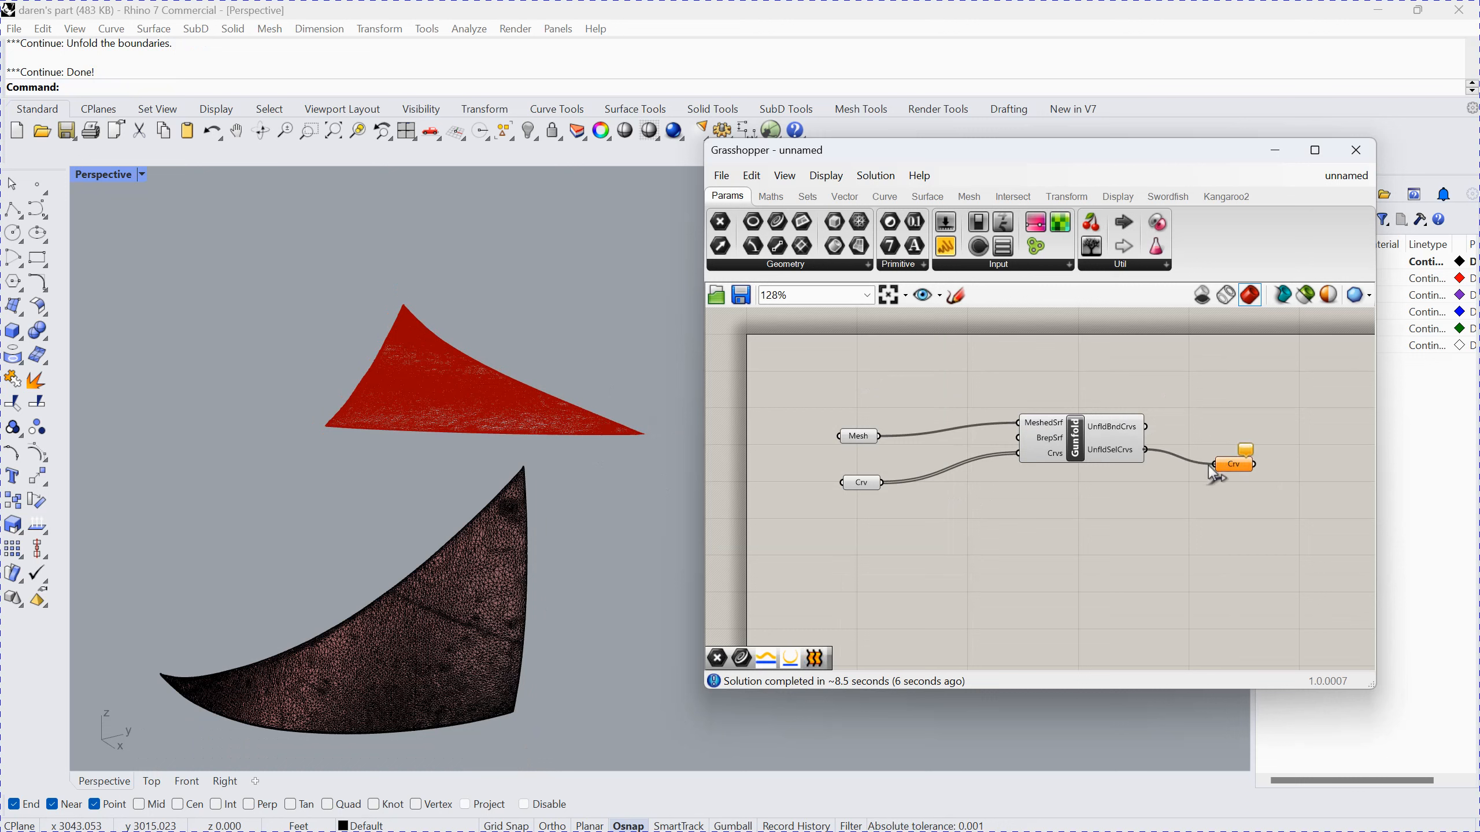
drag(1208, 465, 1209, 467)
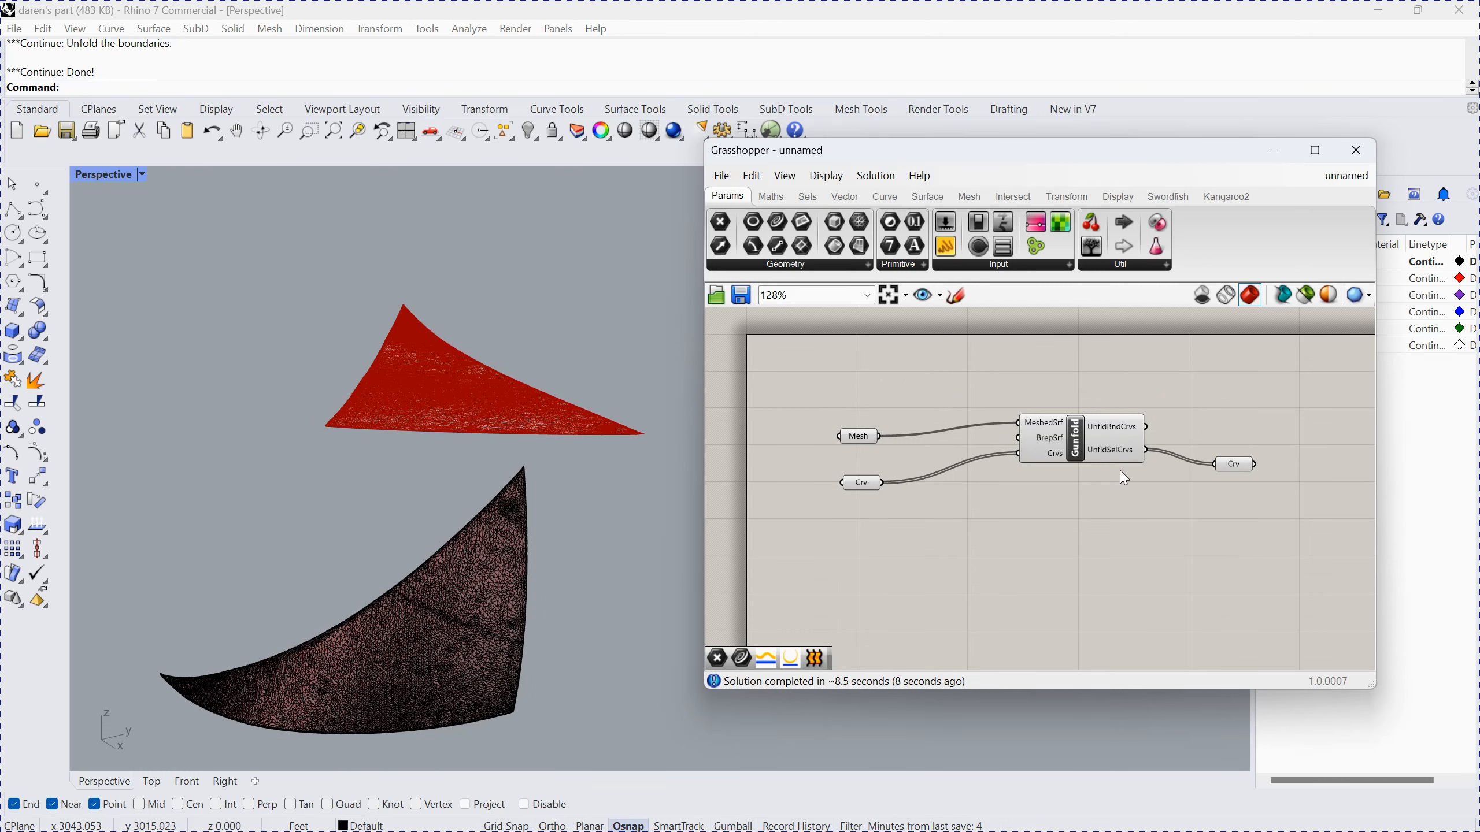
Step: Add another Curve parameter fed from Gunfold's UnfldBndCrvs output, and highlight the geometry of each output Curve parameter in turn
click(813, 272)
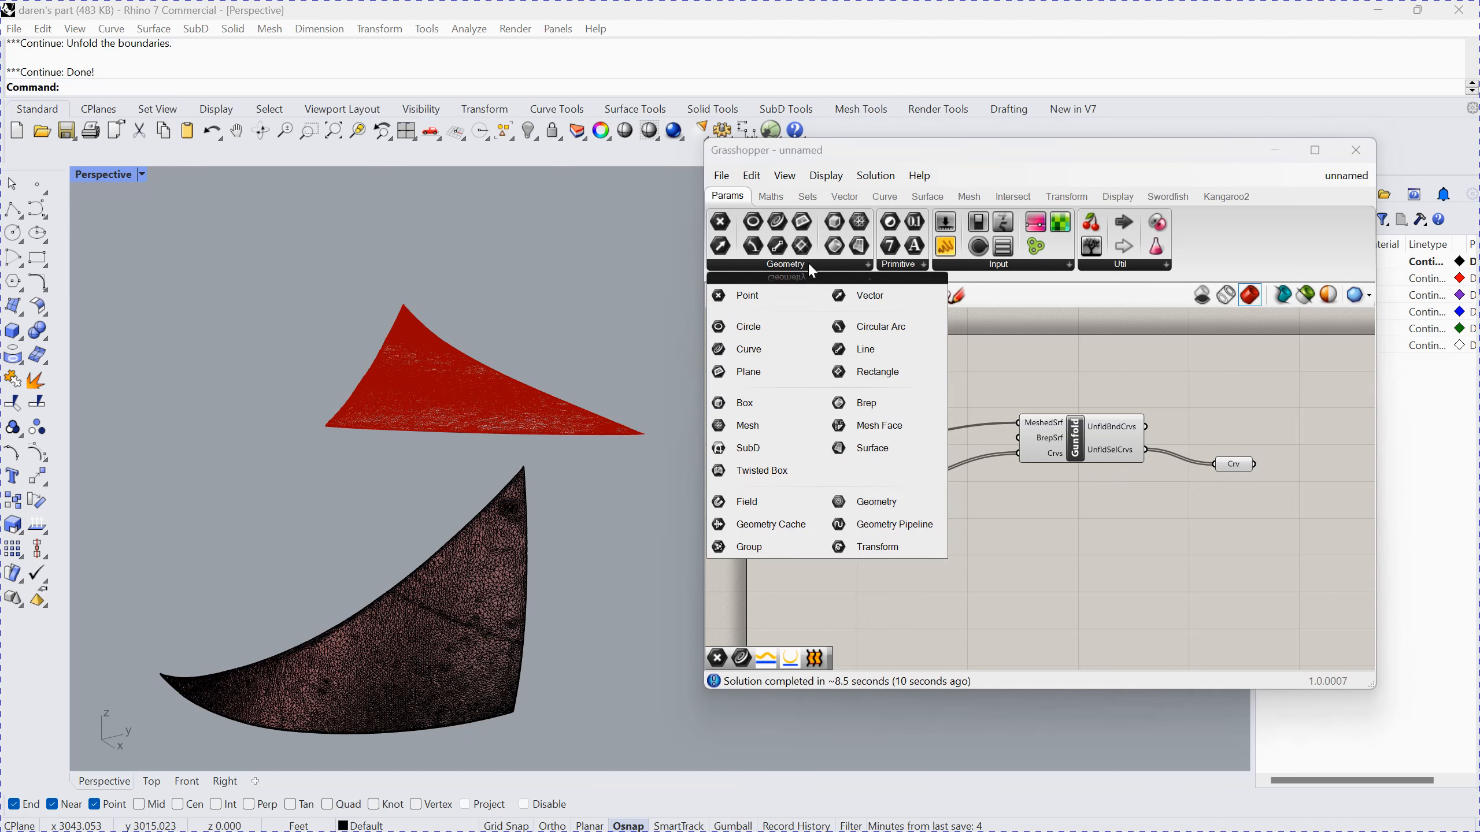
drag(759, 345, 1021, 378)
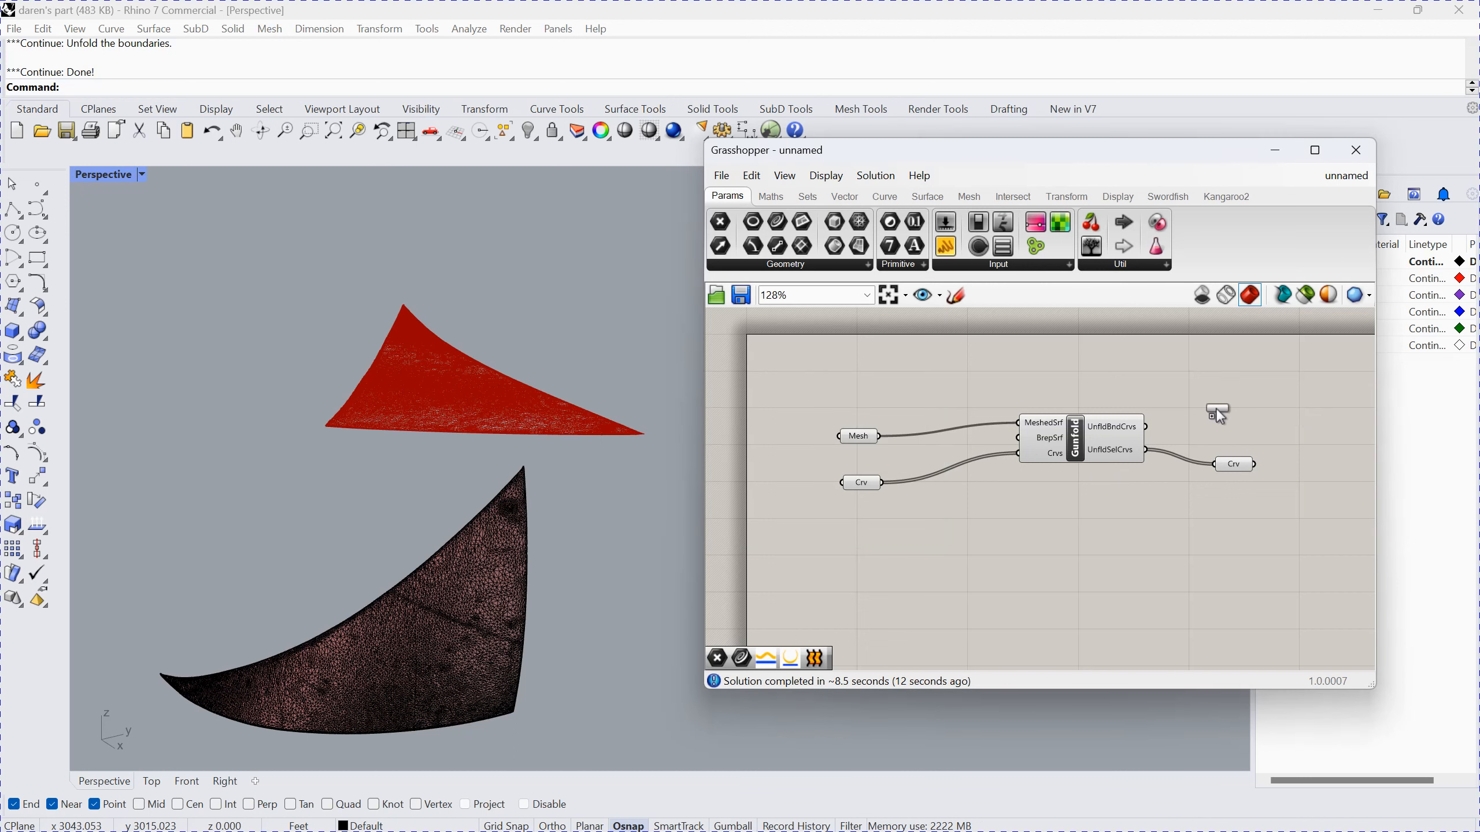
mouse_move(1218, 410)
mouse_down()
mouse_move(1156, 420)
mouse_move(1198, 408)
mouse_up()
click(1221, 415)
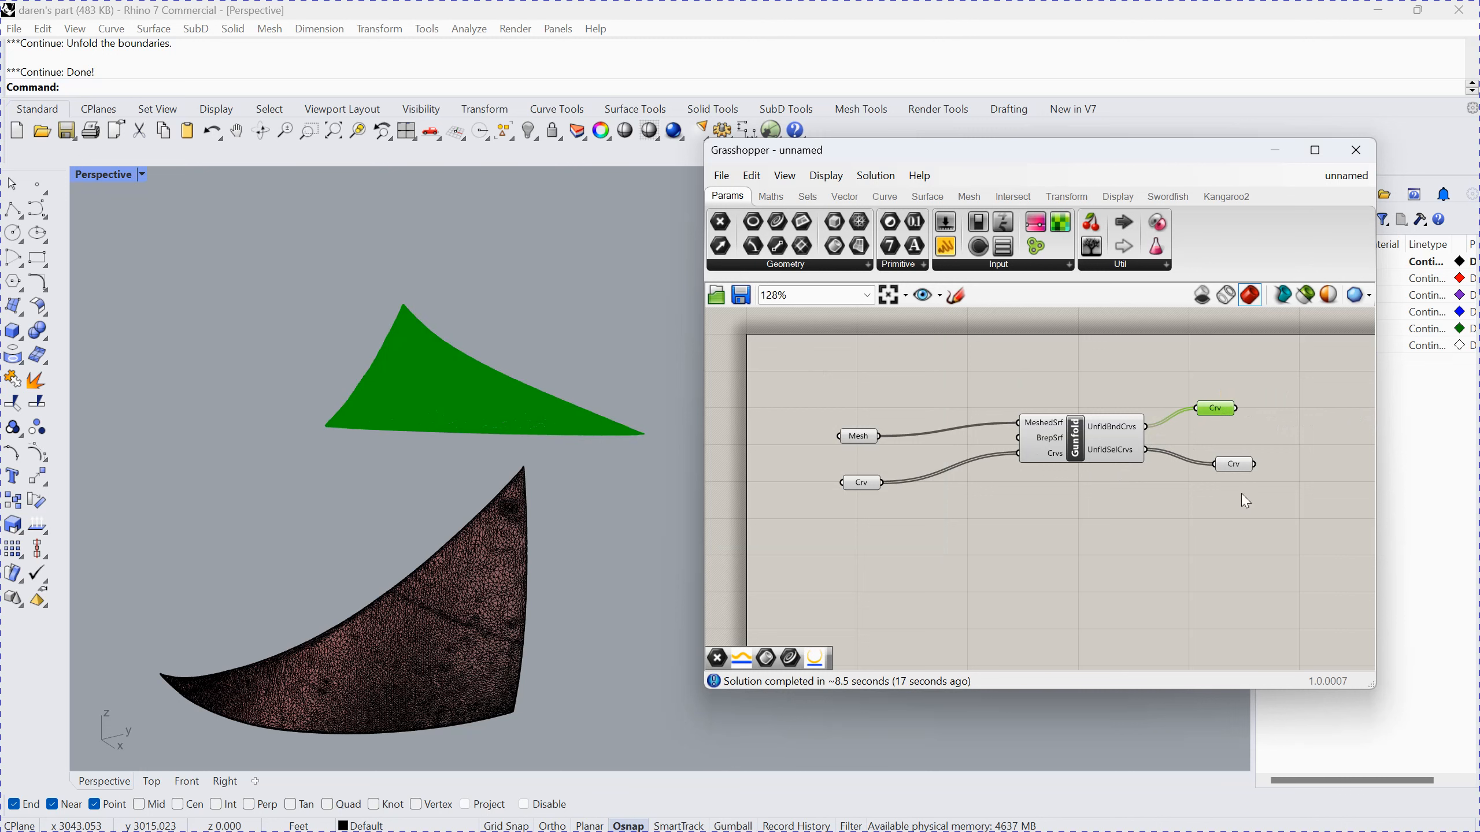
click(1235, 465)
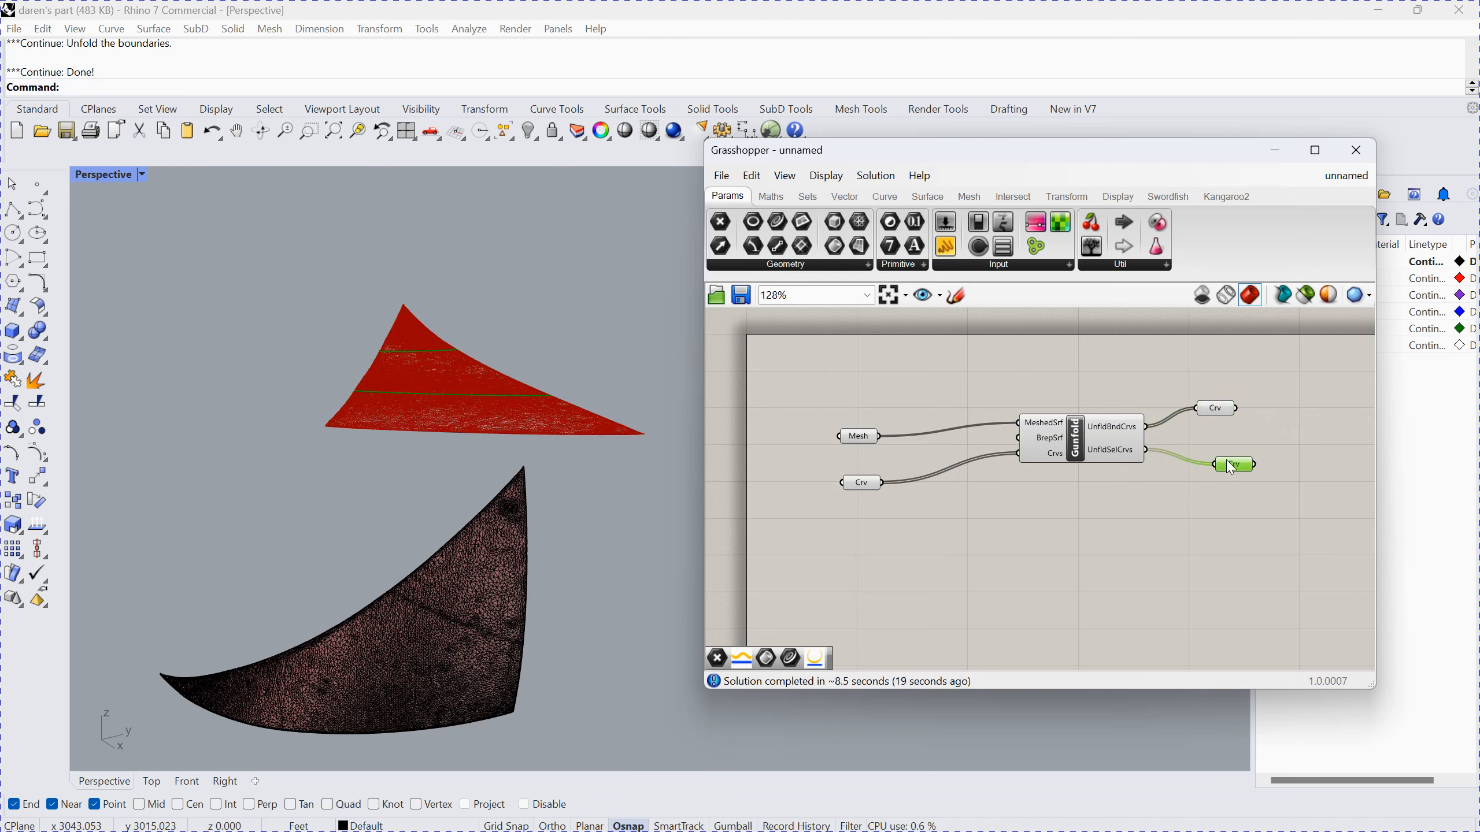